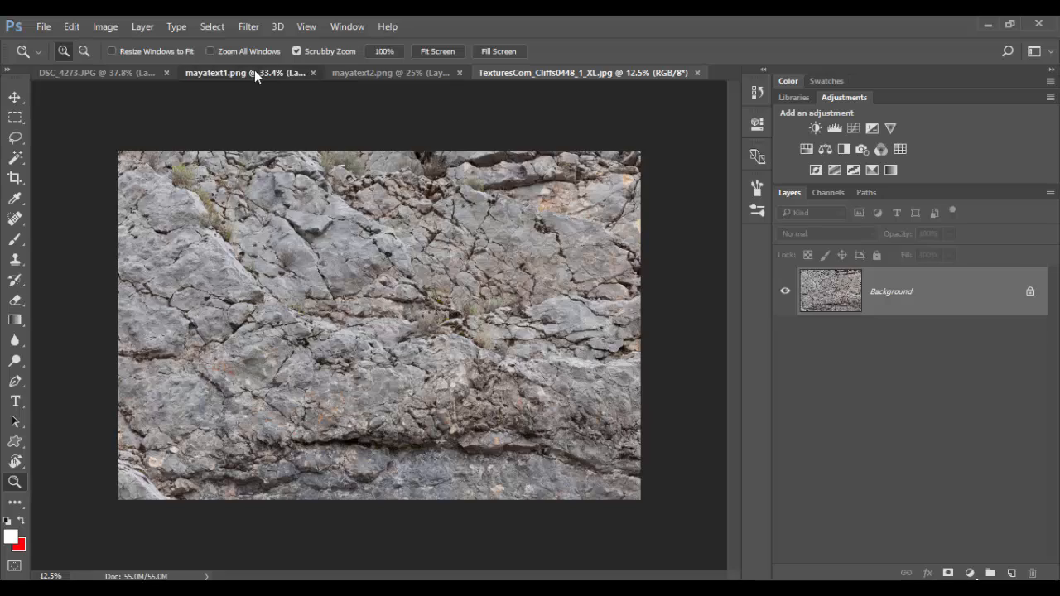
left_click(254, 71)
left_click(485, 72)
left_click(308, 72)
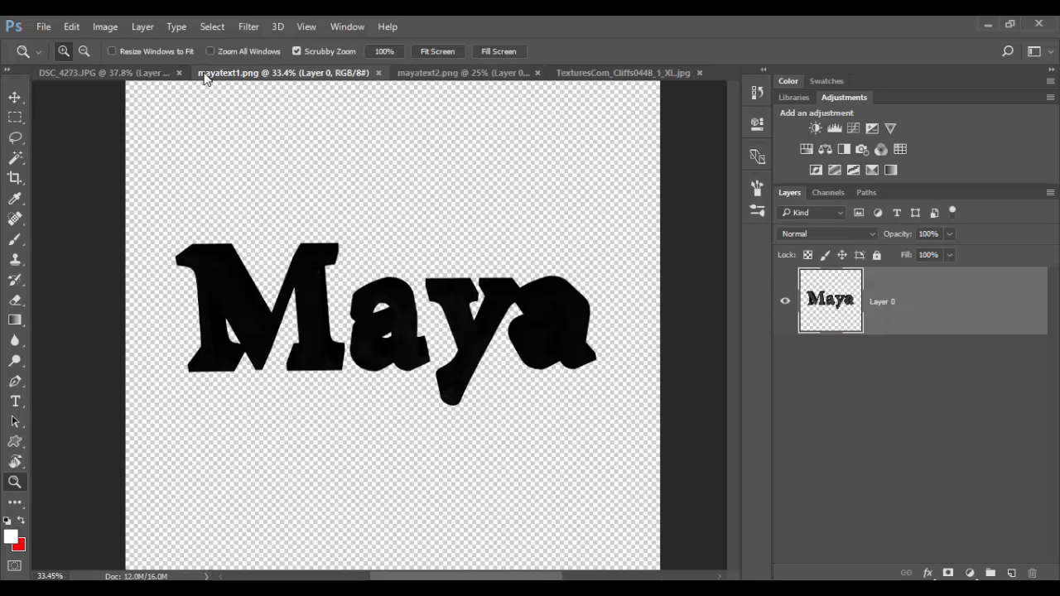
left_click(104, 72)
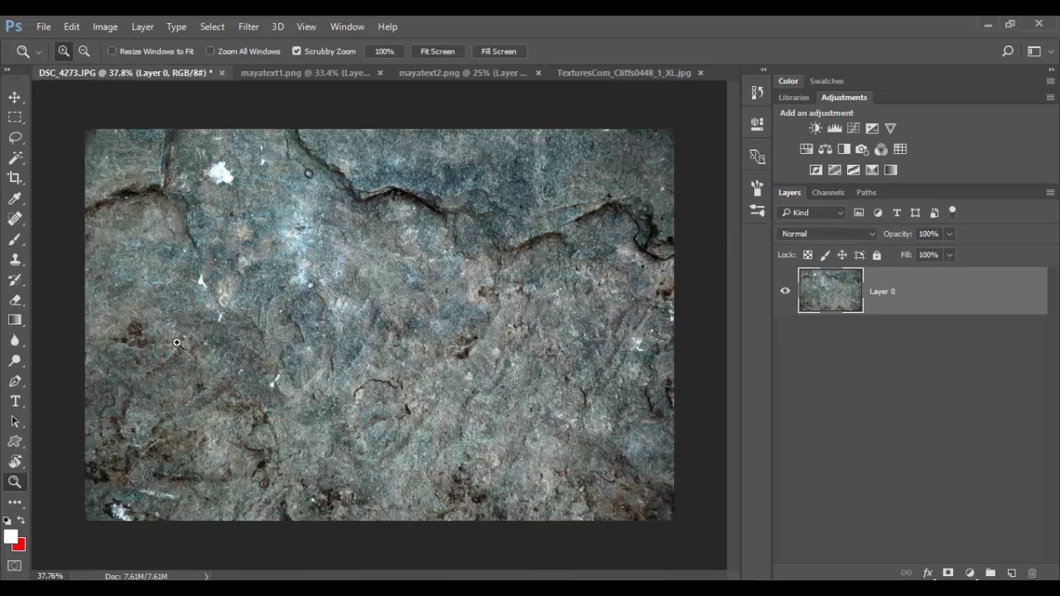
Step: Duplicate the Maya text layer from mayatext1.png into the DSC_4273.JPG document
left_click(315, 74)
right_click(998, 323)
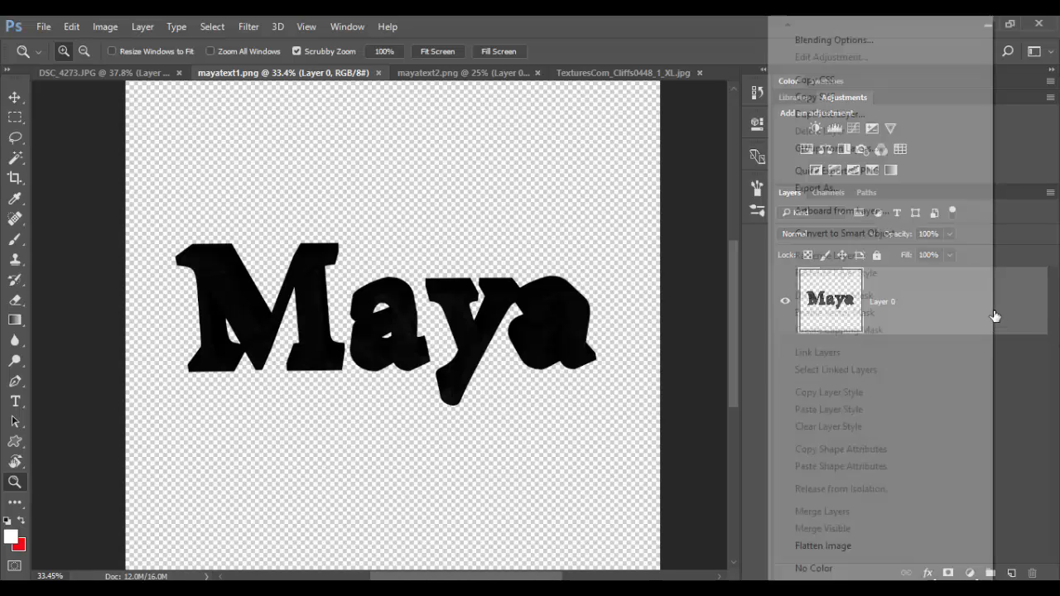
left_click(842, 116)
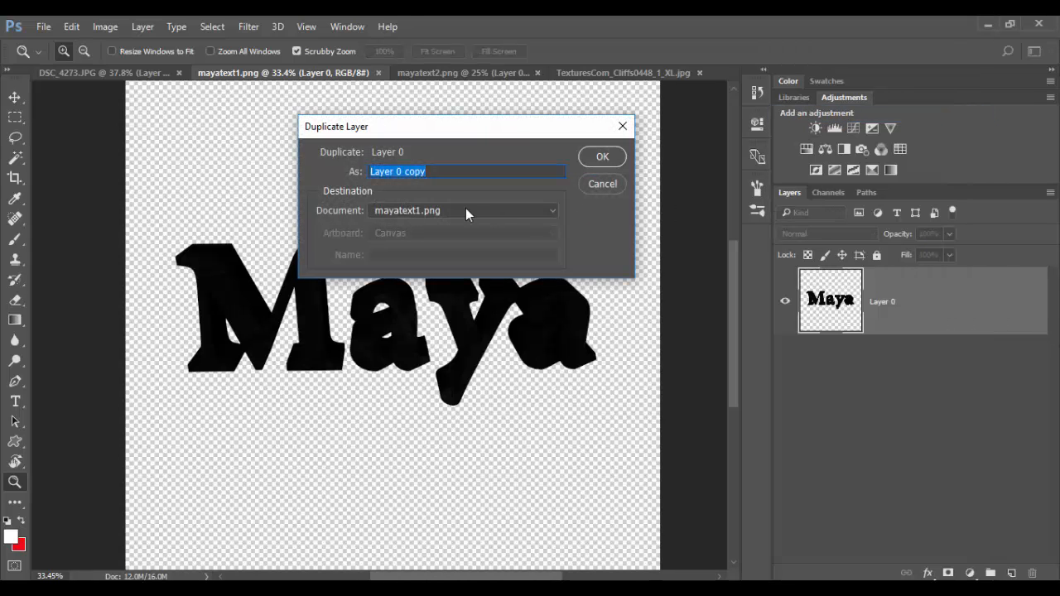
left_click(422, 214)
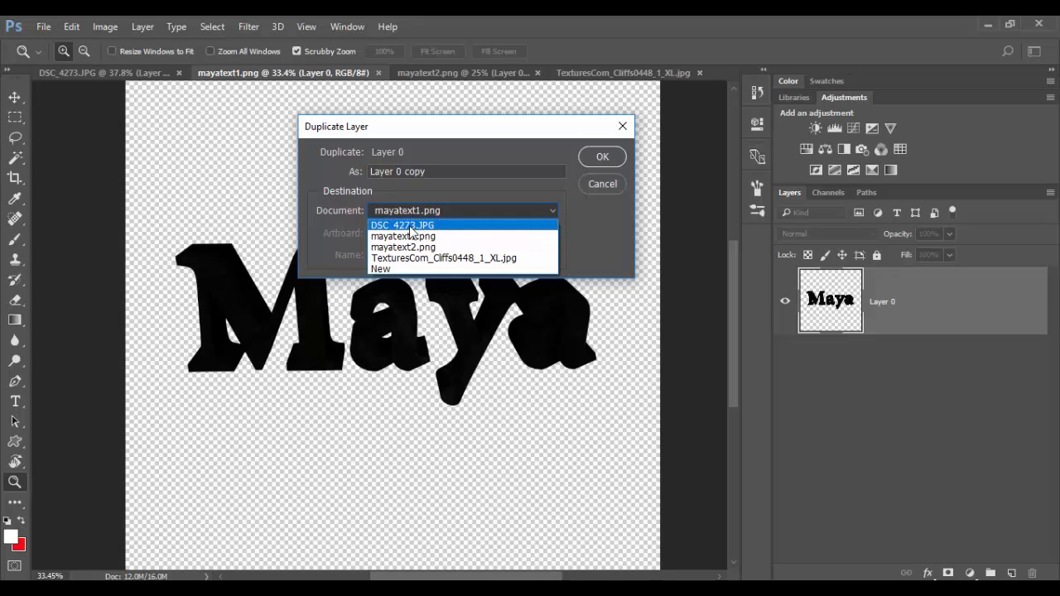
left_click(410, 226)
left_click(602, 156)
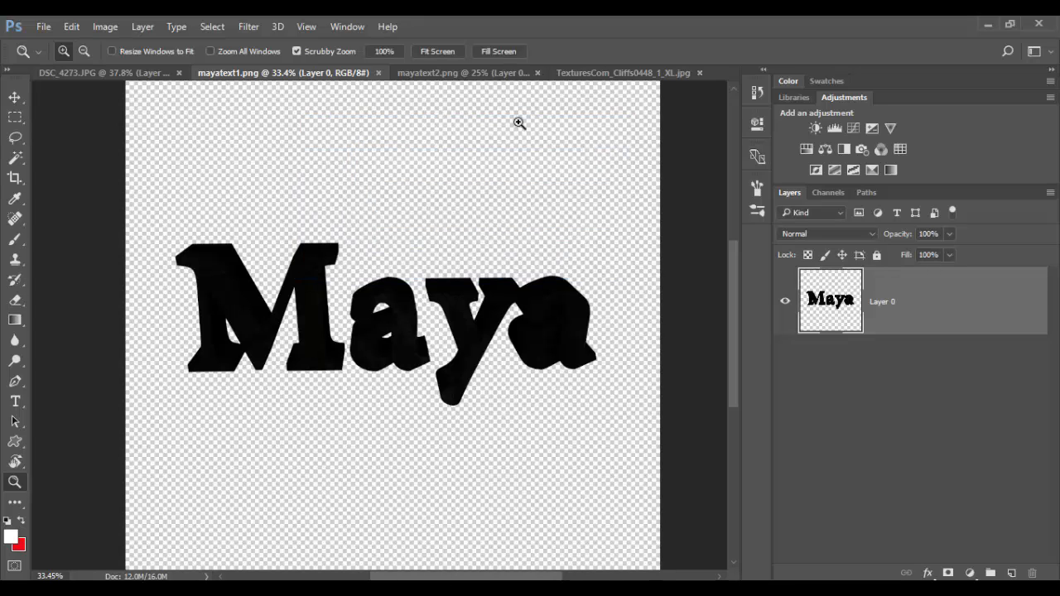
Step: Duplicate the 3D Maya text layer from mayatext2.png into the DSC_4273.JPG document as Layer 2
left_click(484, 76)
right_click(948, 314)
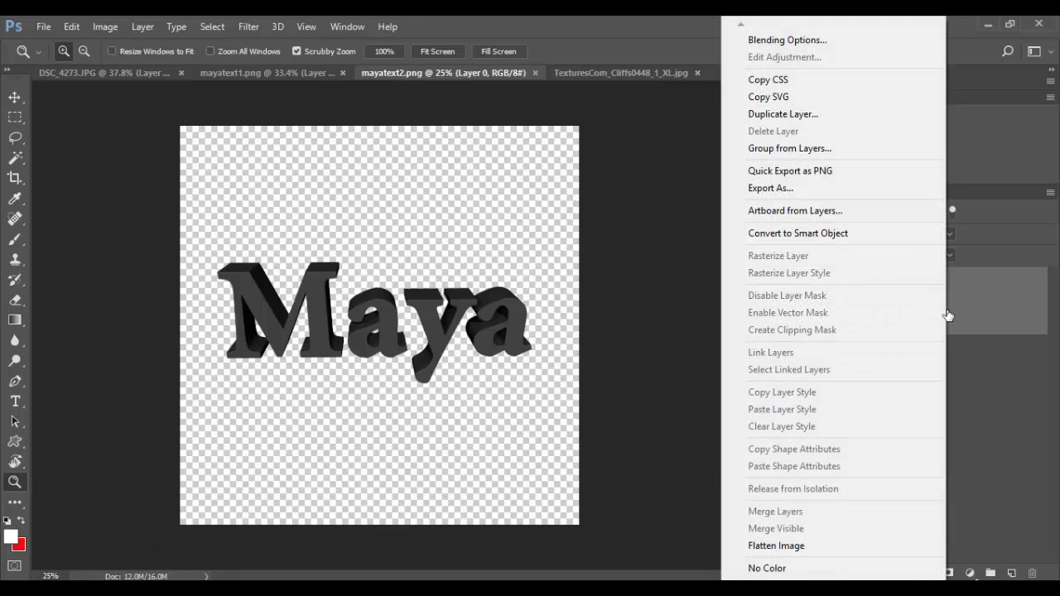
left_click(782, 113)
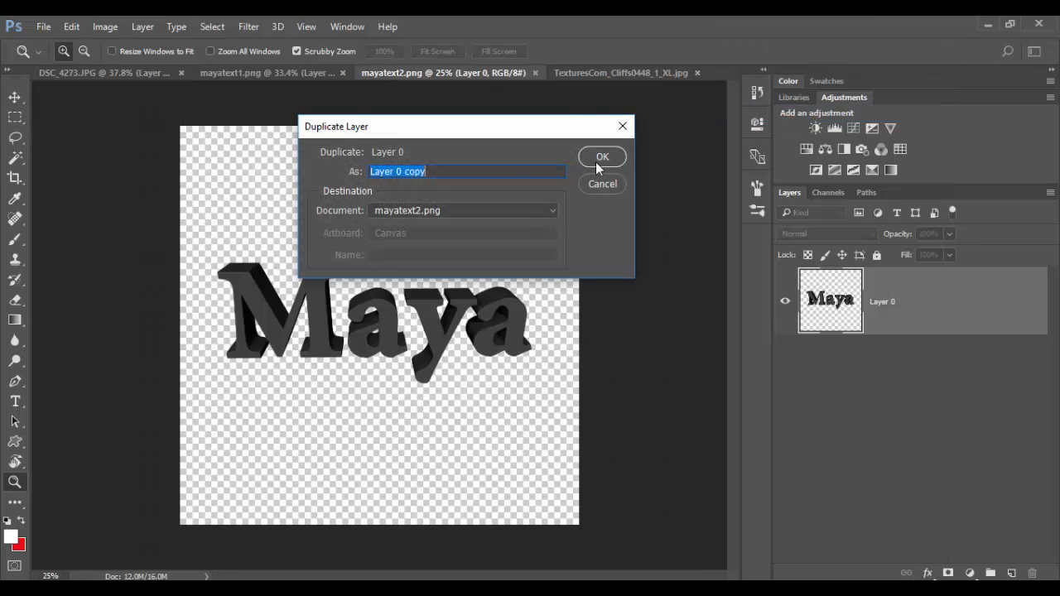
left_click(480, 222)
left_click(481, 224)
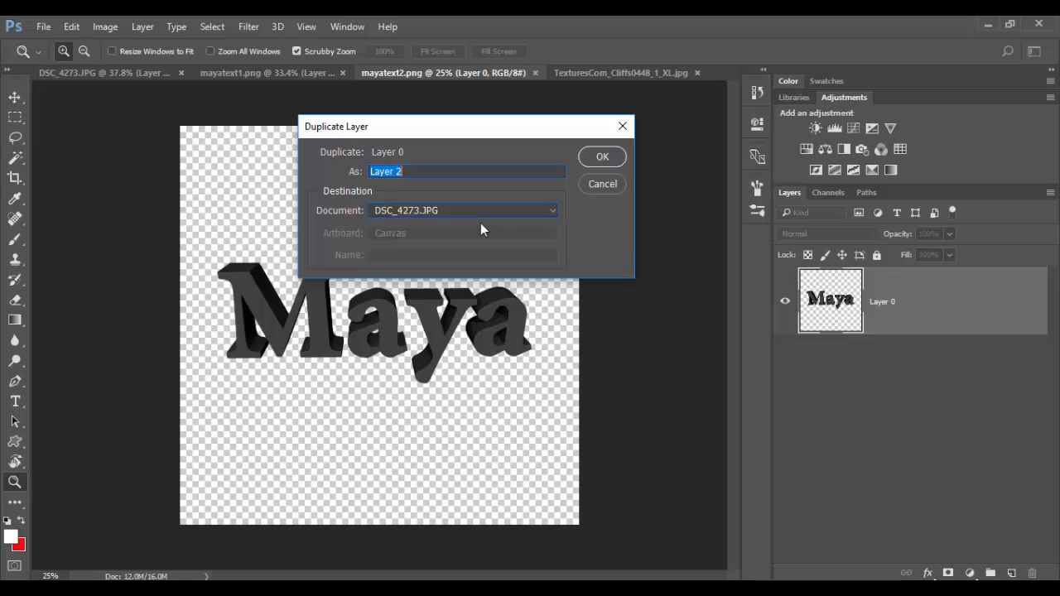
left_click(602, 157)
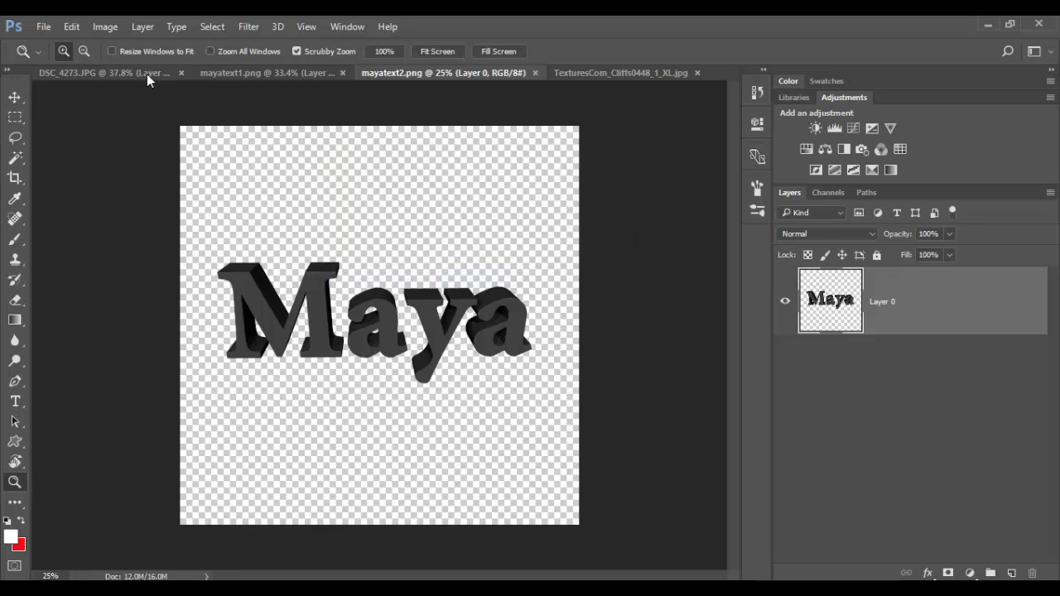
Step: Compare the two Maya text layers in DSC_4273.JPG by switching Layer 2's visibility off and on
left_click(112, 75)
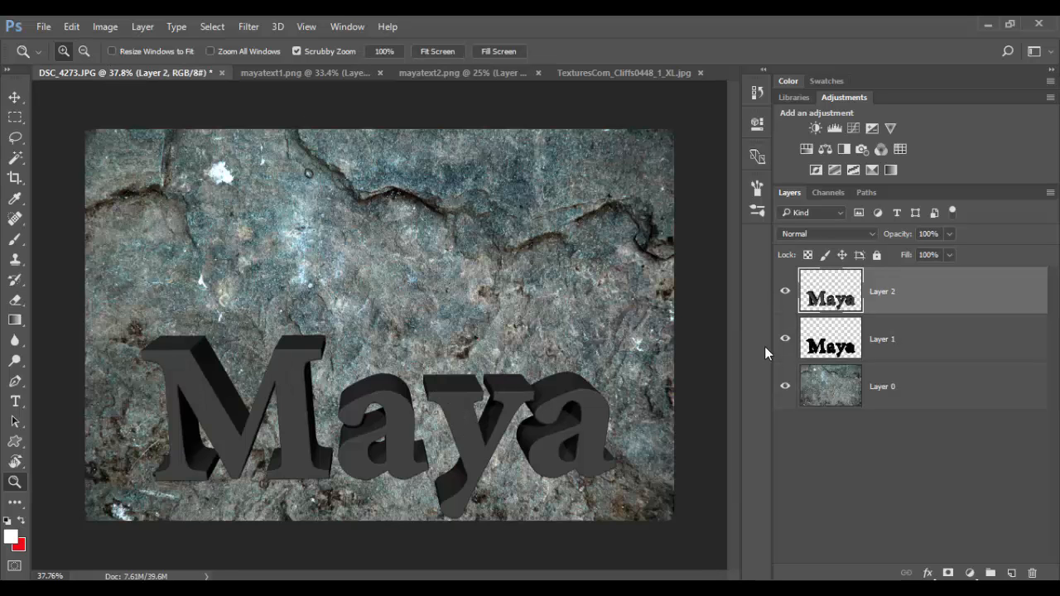
left_click(785, 291)
left_click(786, 292)
left_click(785, 293)
left_click(785, 293)
Step: Group Layer 1 and Layer 2 and centre the group on the canvas both vertically and horizontally
left_click(911, 352, "shift")
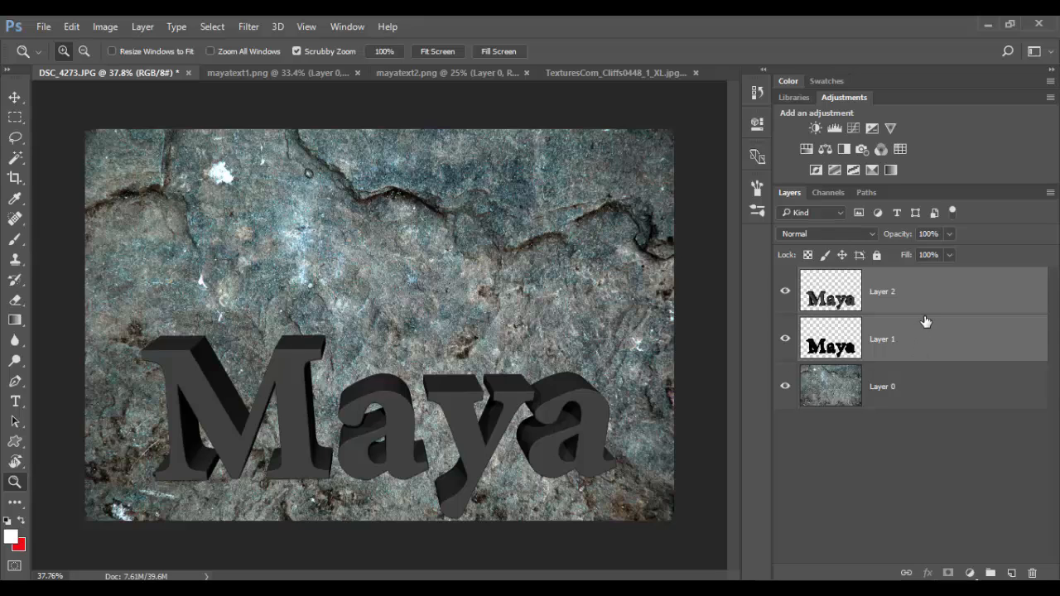
key("ctrl+g")
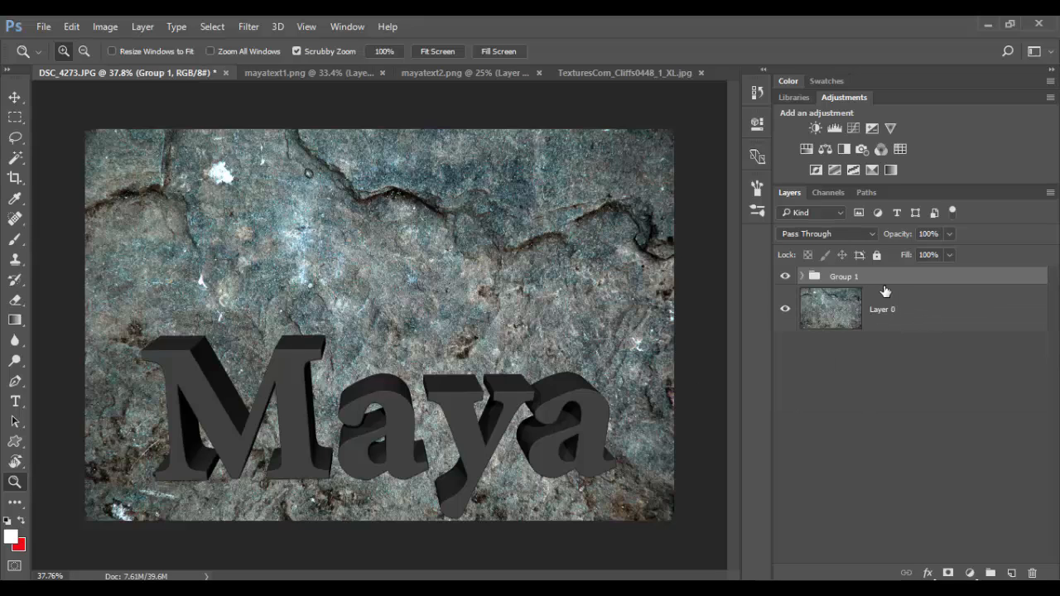
key("v")
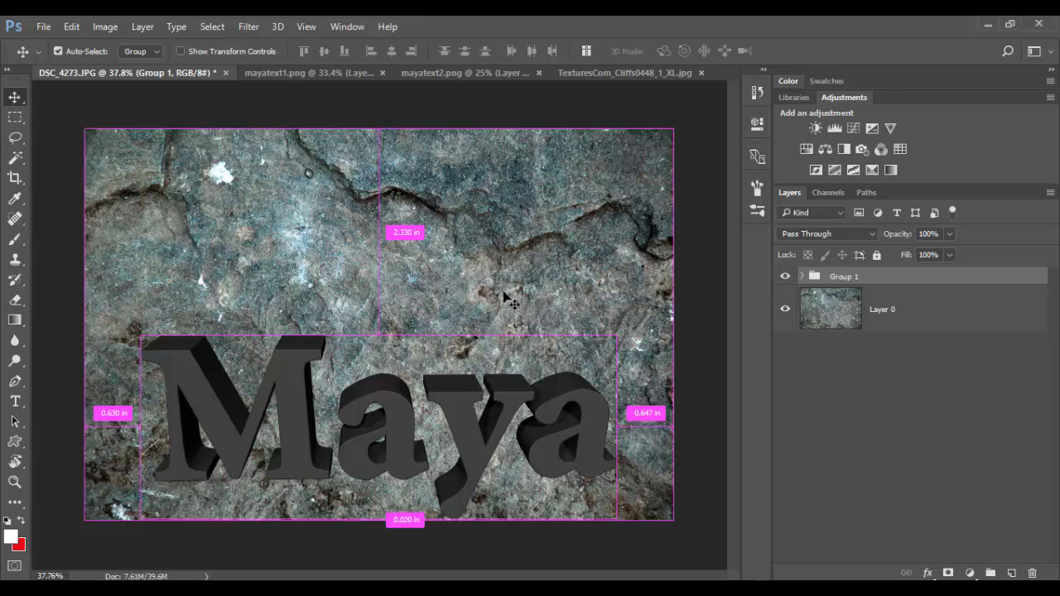
key("ctrl+a")
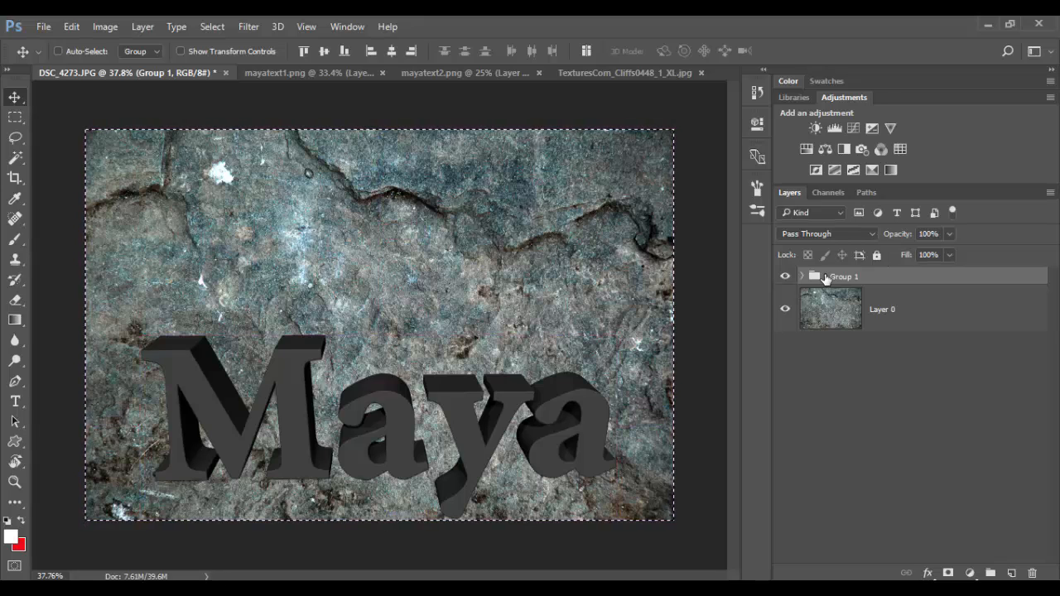
left_click(324, 51)
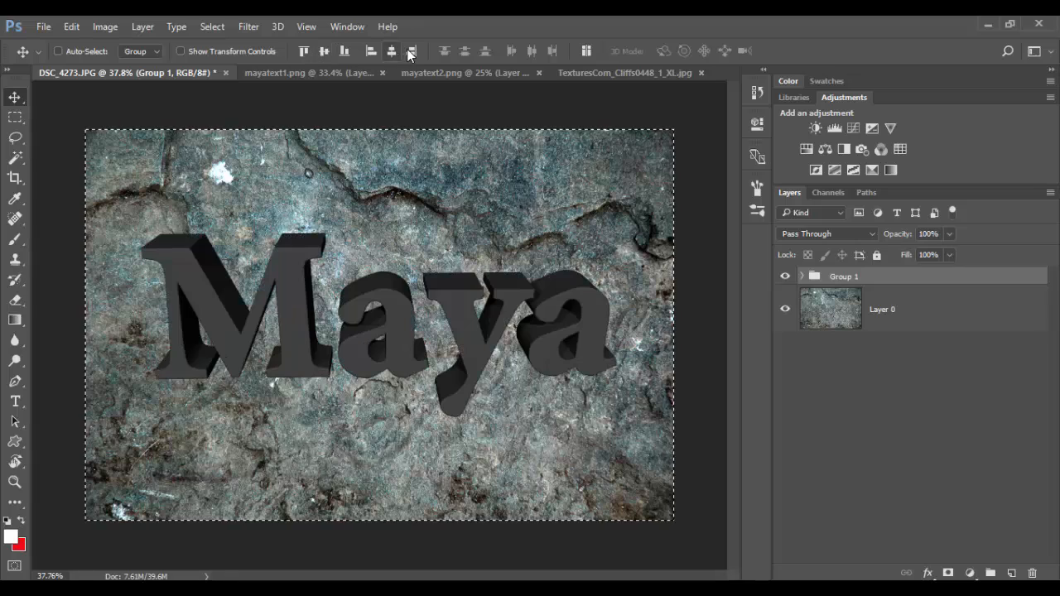
left_click(391, 51)
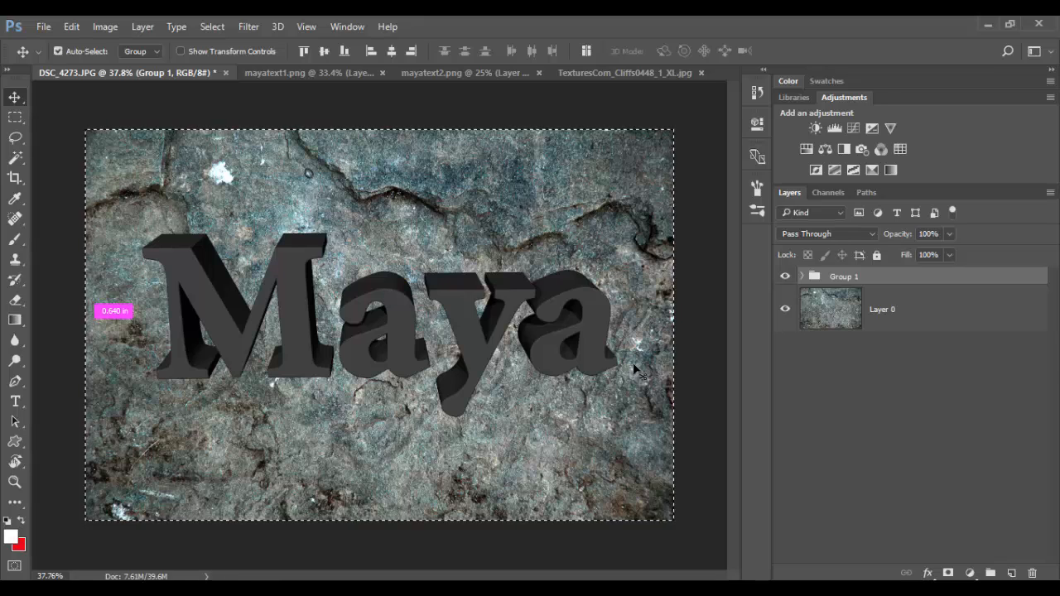
key("ctrl+d")
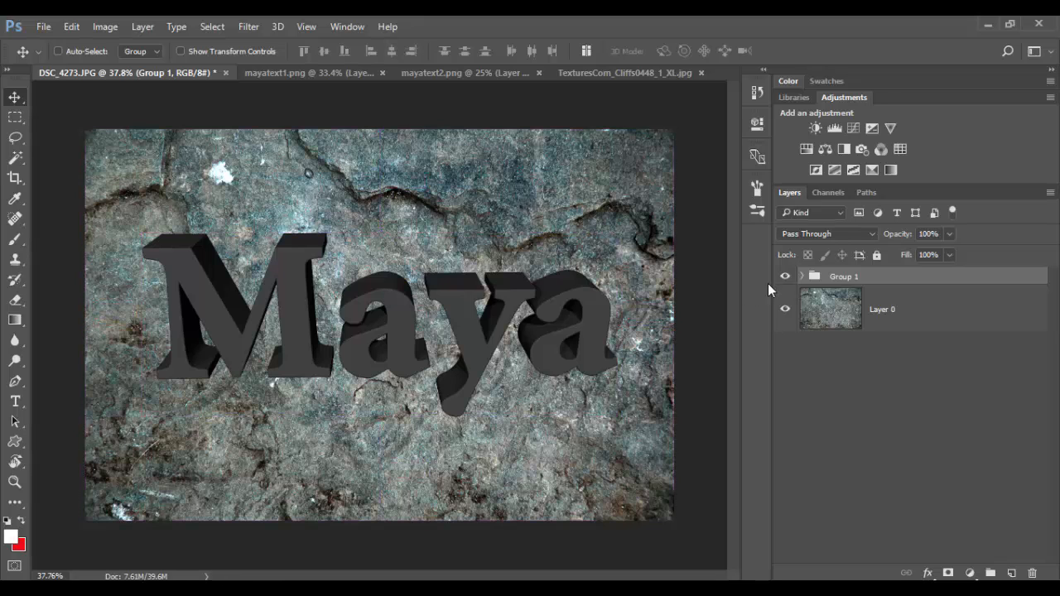
Step: Expand Group 1, hide Layer 2 and make Layer 1 the active layer
left_click(804, 276)
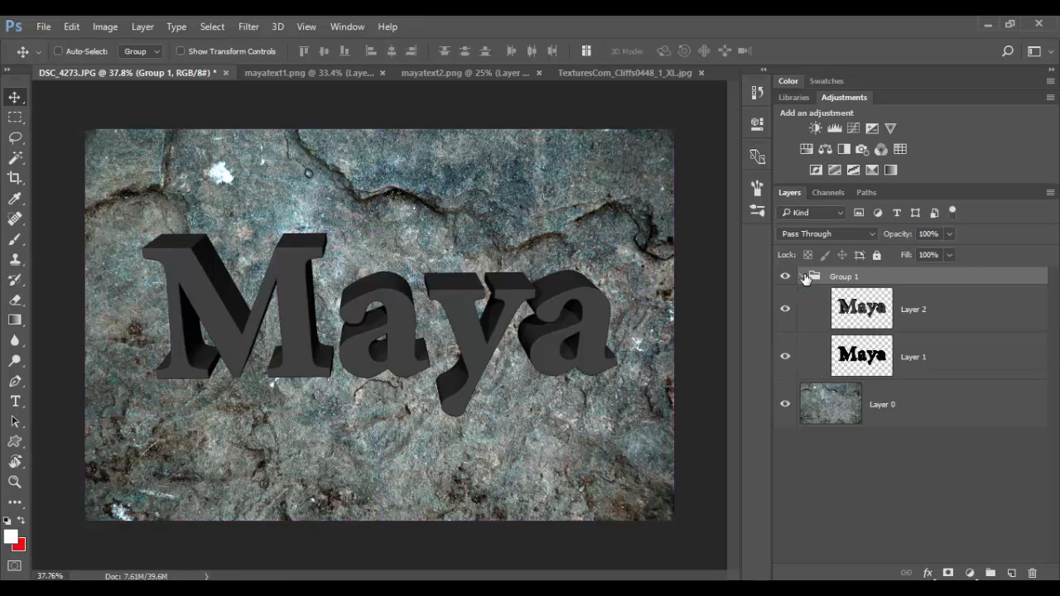
left_click(935, 323)
left_click(785, 315)
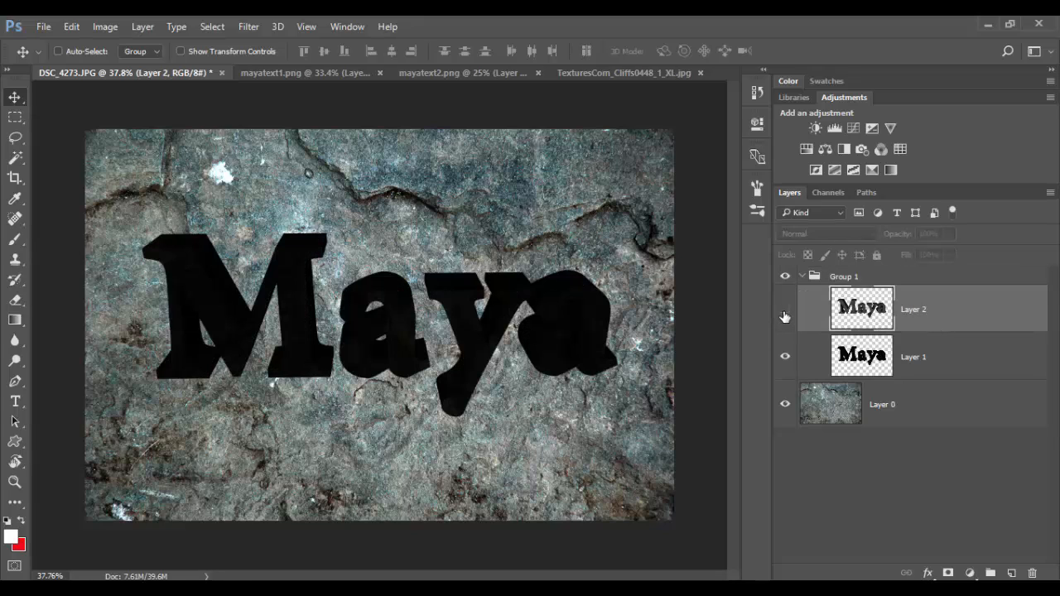
left_click(785, 315)
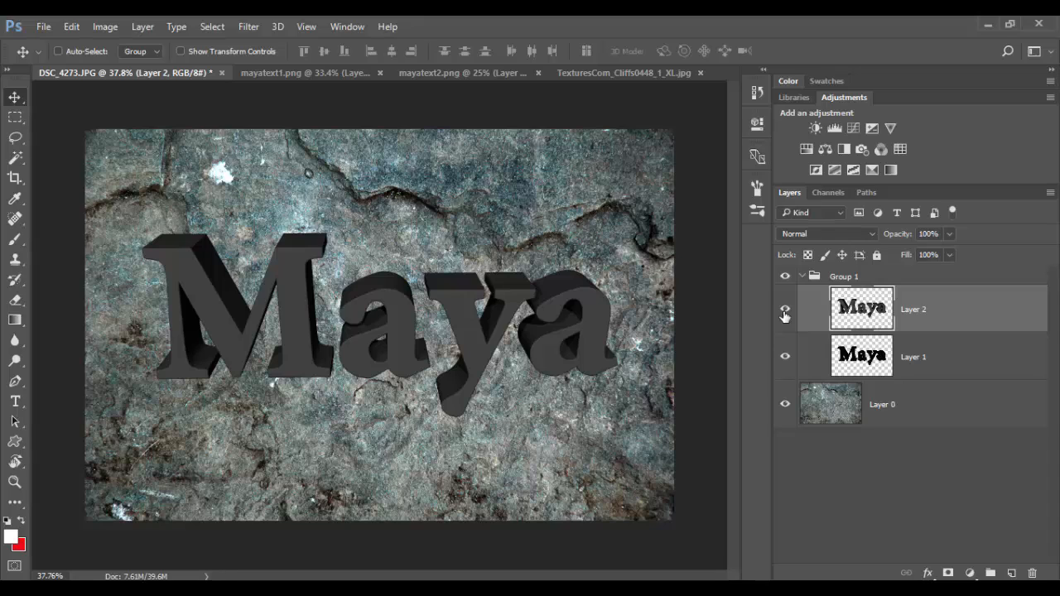
left_click(785, 313)
left_click(940, 355)
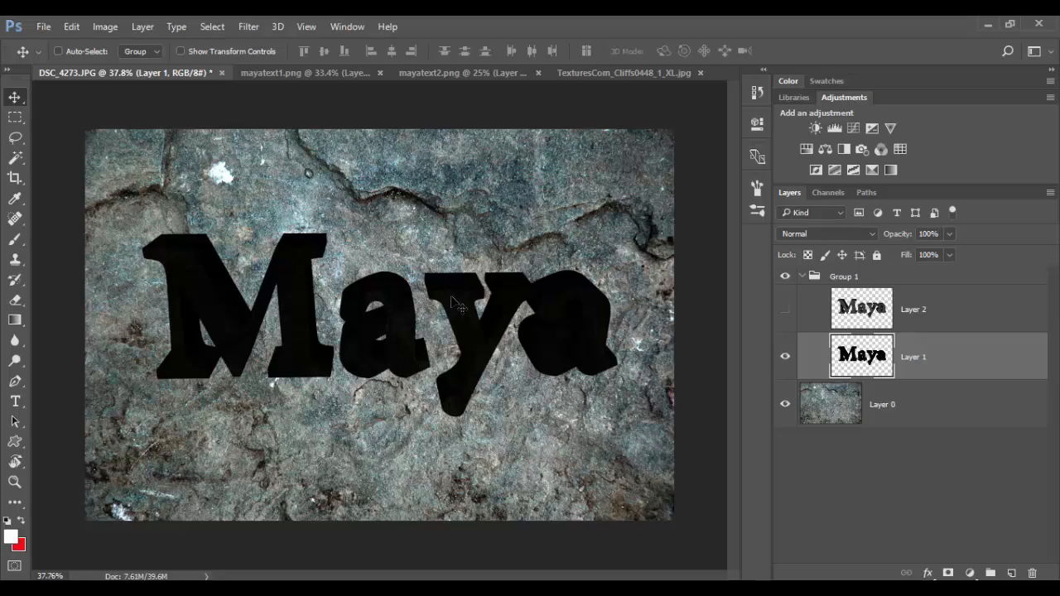
Step: Add an Exposure adjustment layer above Layer 1 with its gamma correction set to 2.2
key("z")
left_click_drag(461, 310, 482, 315)
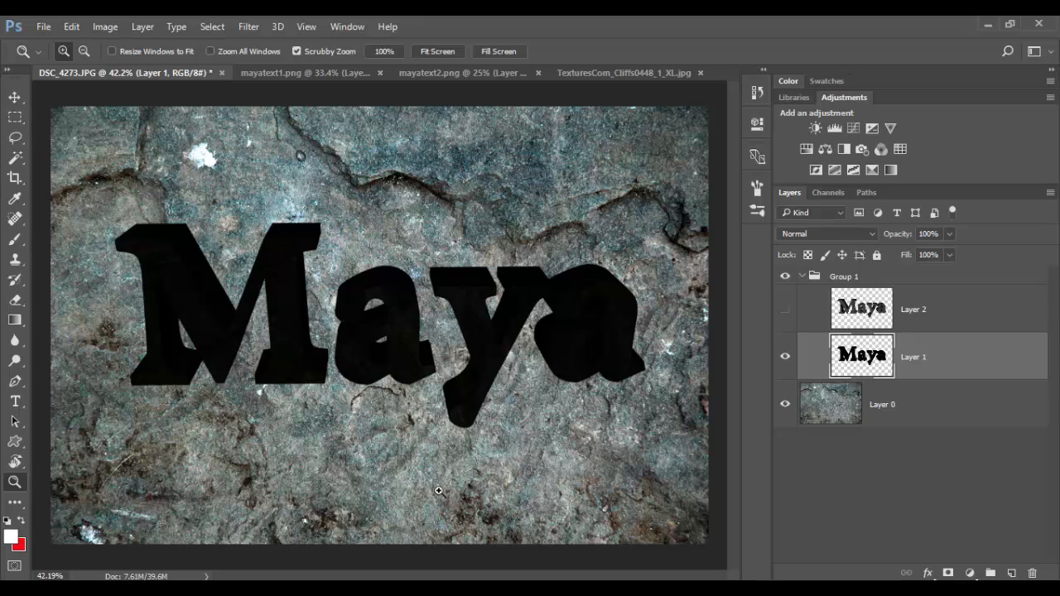
left_click(874, 131)
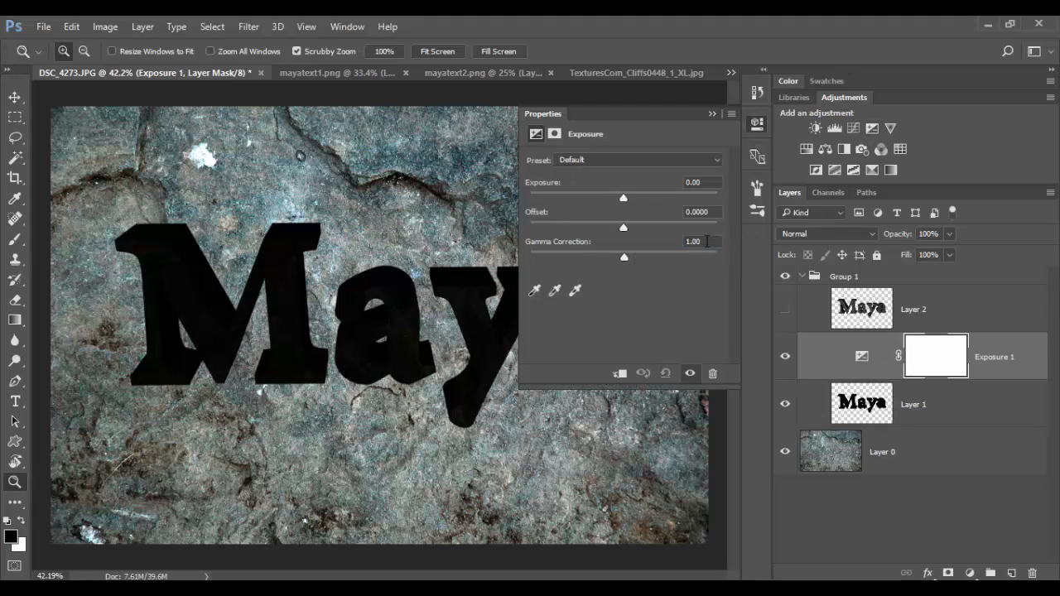
left_click(706, 241)
type("2.2")
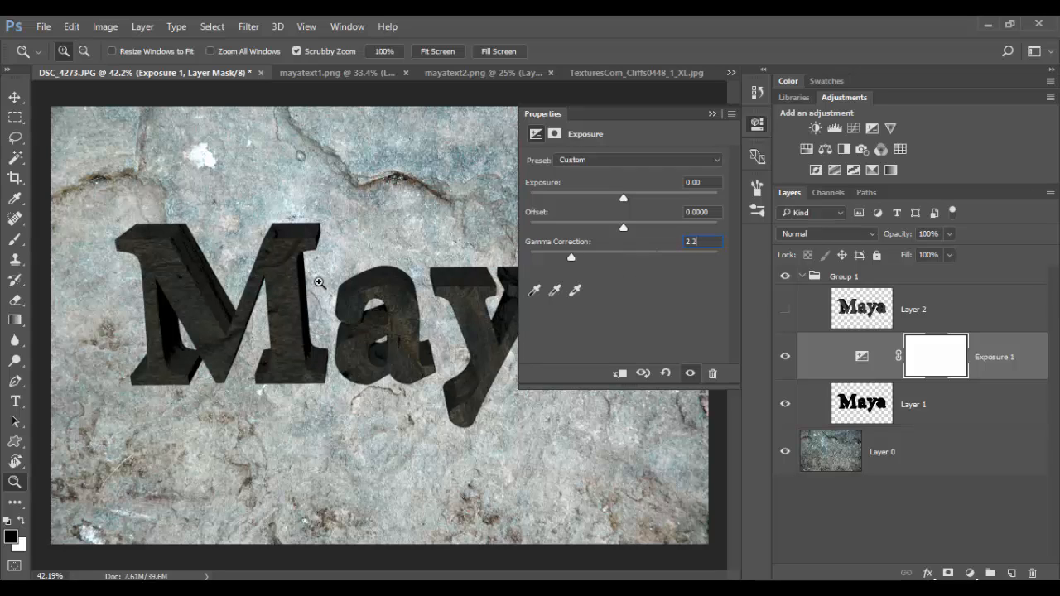
left_click(711, 114)
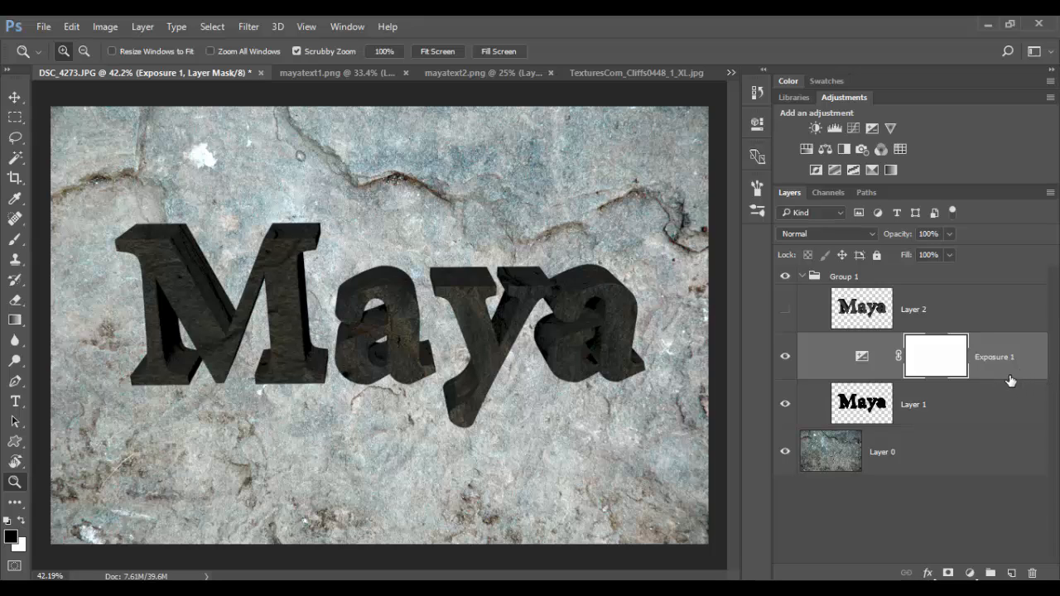
Step: Clip the Exposure adjustment to Layer 1 so it affects only the Maya text
key("alt")
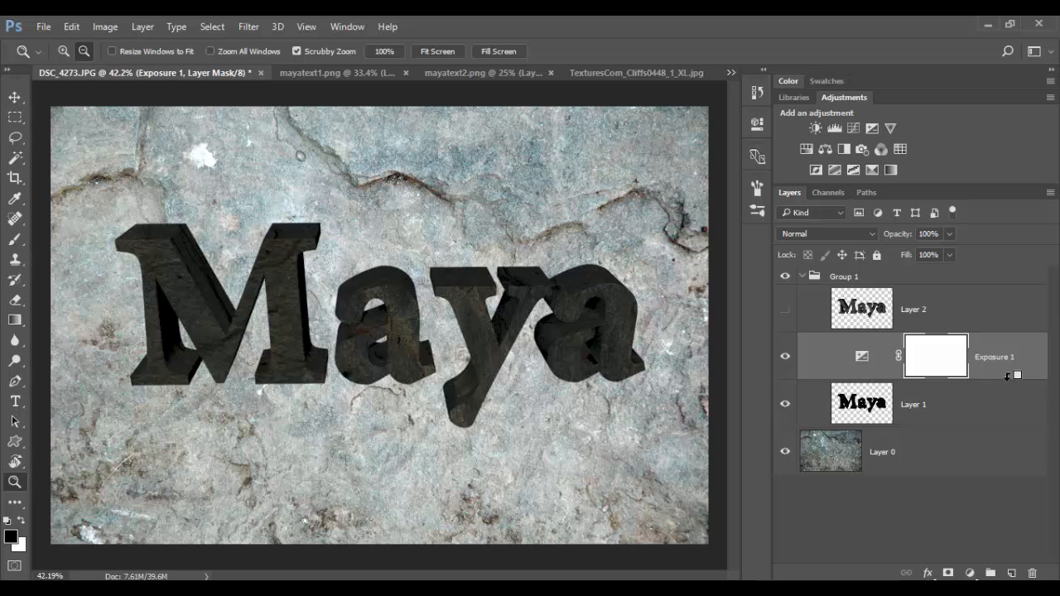
left_click(1007, 377, "alt")
left_click(1007, 377, "alt")
double_click(866, 365)
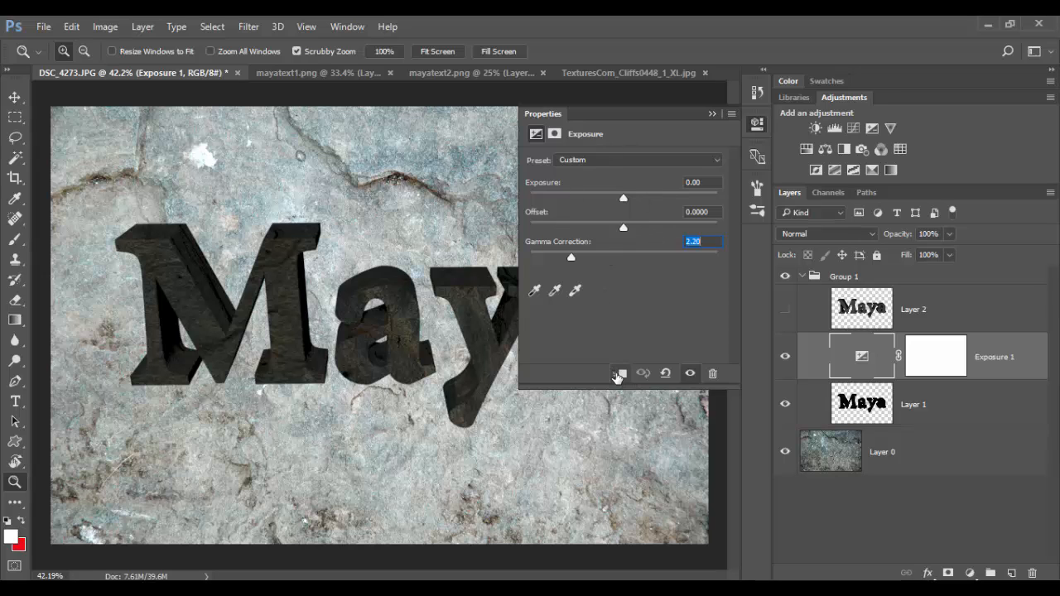
left_click(619, 373)
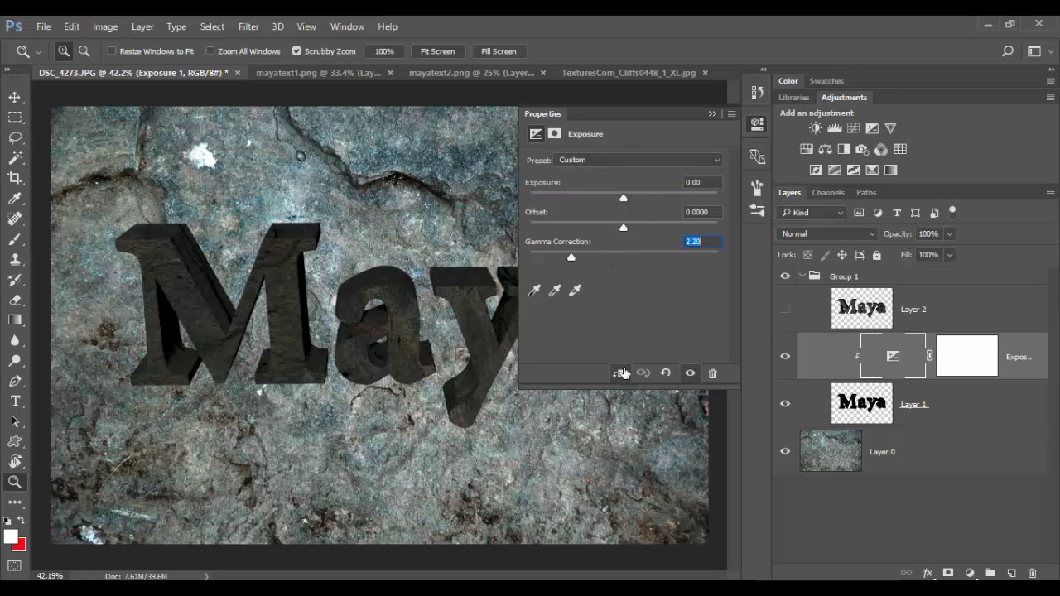
left_click(712, 114)
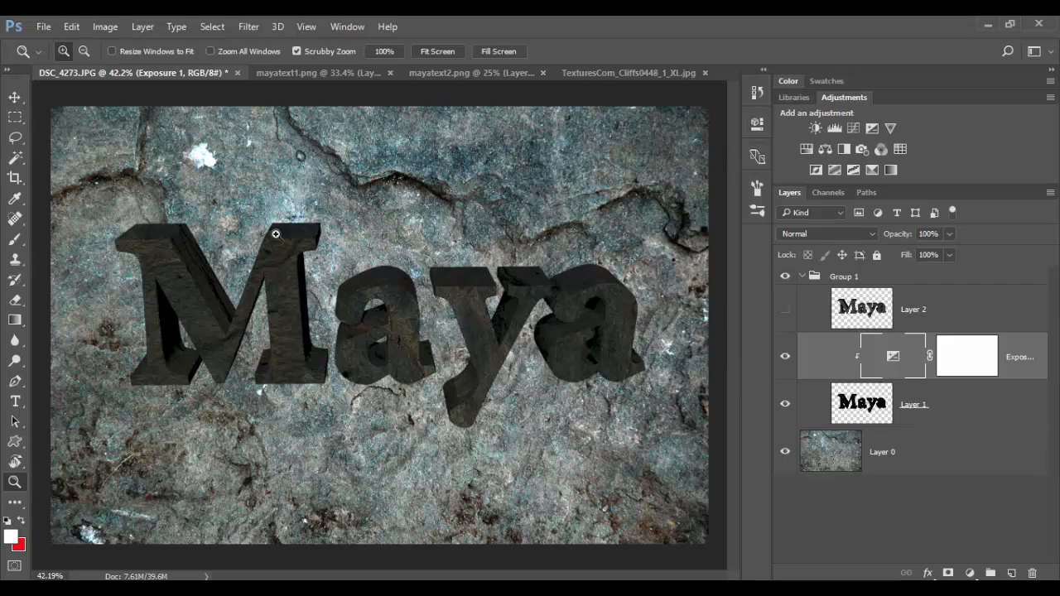
Step: Copy the TexturesCom_Cliffs0448_1_XL.jpg image into DSC_4273.JPG above the Exposure adjustment and move it up until its lower rock ledge crosses the canvas
mouse_move(296, 319)
left_mouse_down()
mouse_move(368, 337)
mouse_move(311, 331)
left_mouse_up()
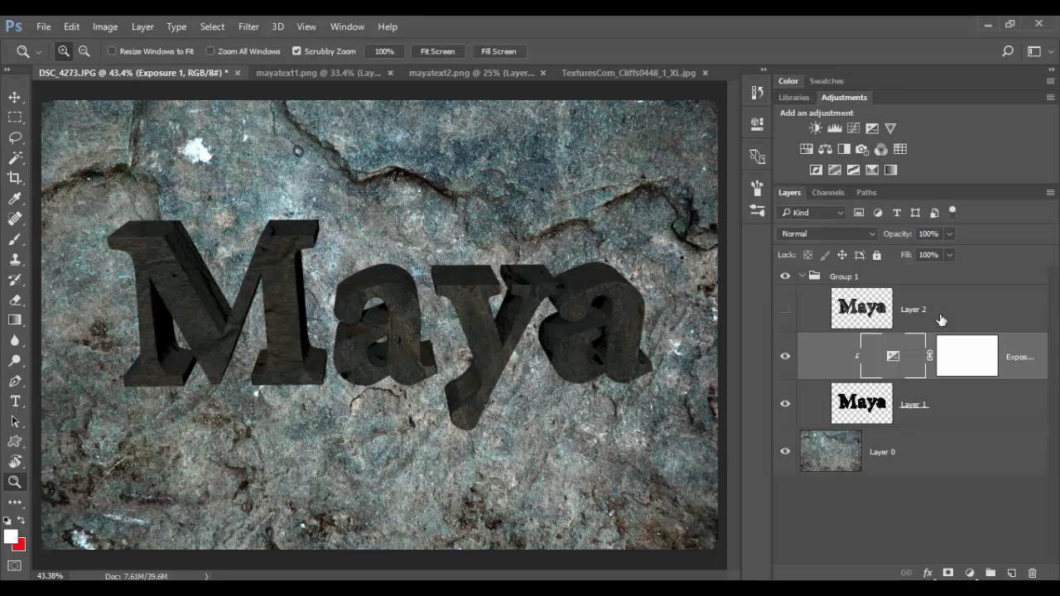
left_click(617, 76)
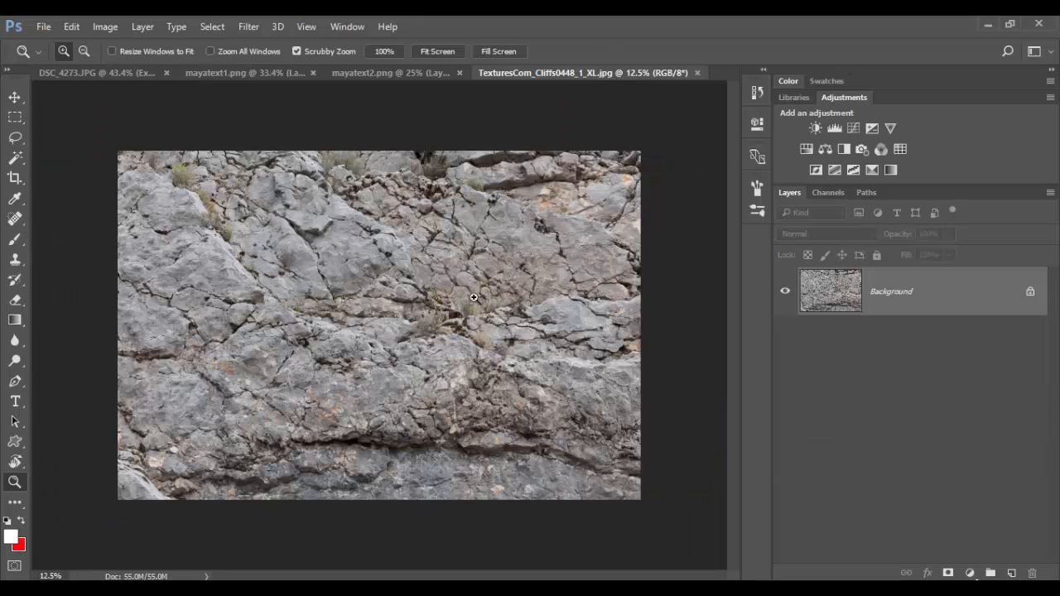
left_click(17, 99)
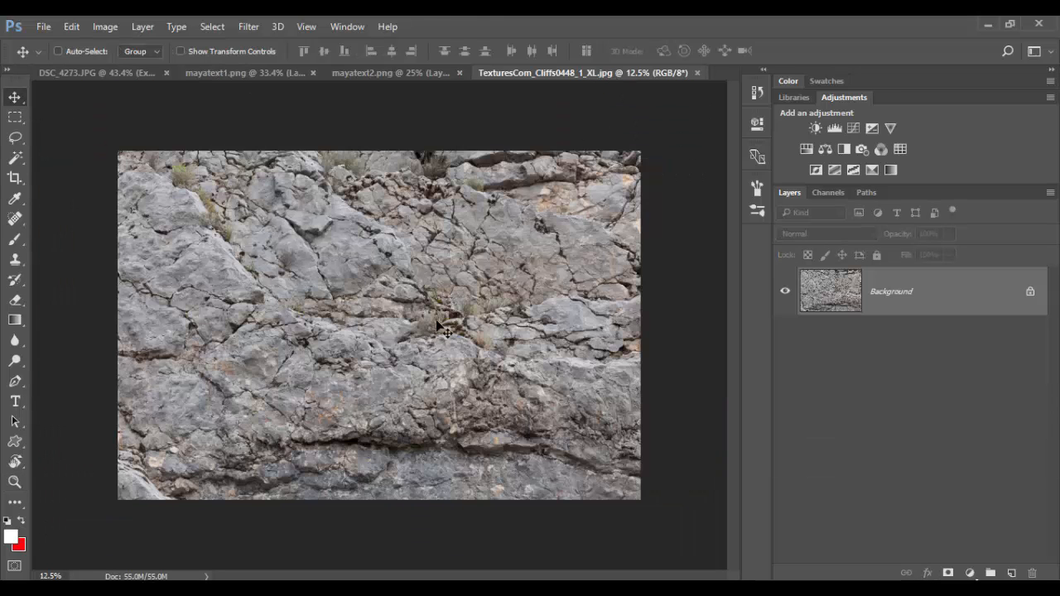
left_click_drag(442, 329, 403, 294)
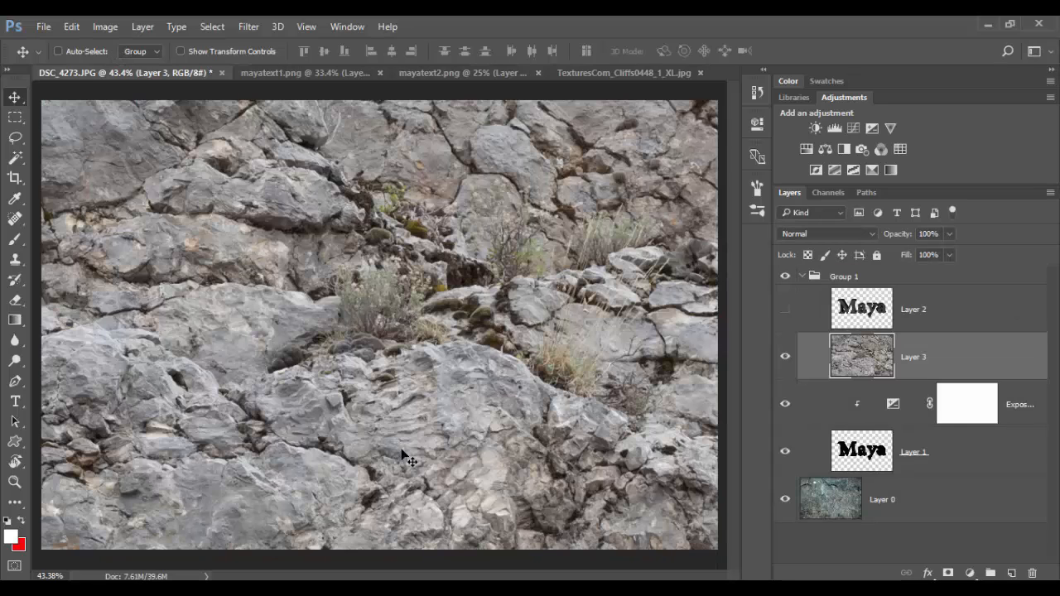
left_click_drag(402, 449, 424, 242)
left_click_drag(424, 384, 419, 297)
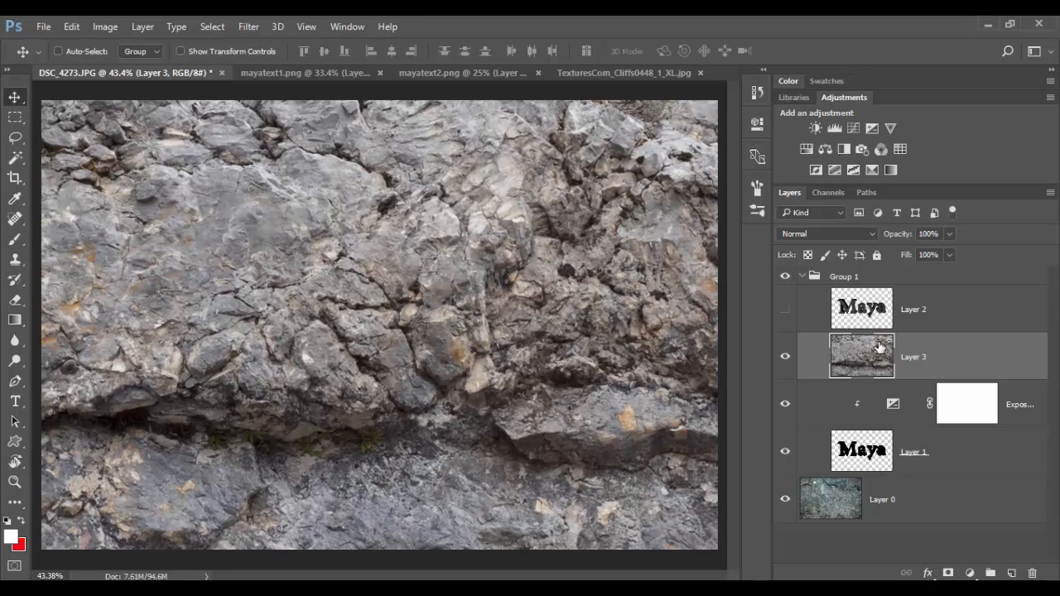
Step: Clip Layer 3 to the Maya text below and set its blend mode to Overlay after trying Multiply
left_click(1025, 378, "alt")
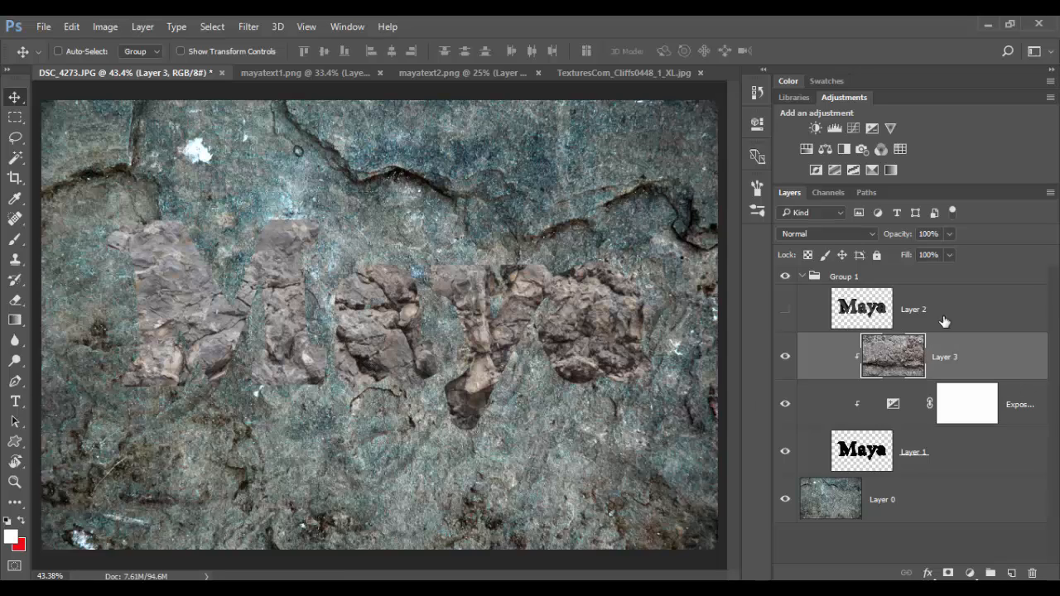
left_click(853, 235)
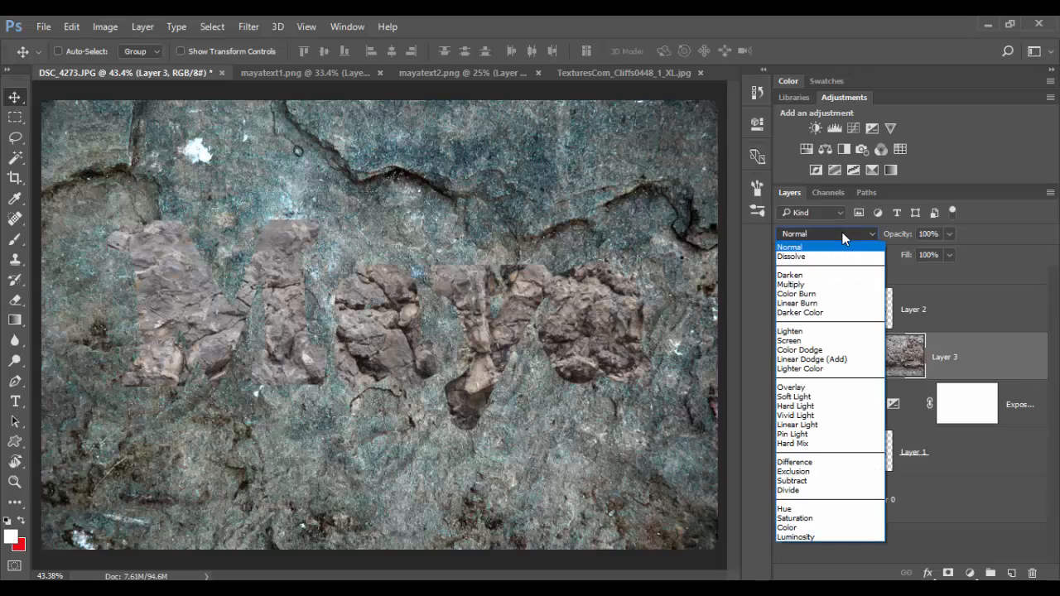
left_click(831, 279)
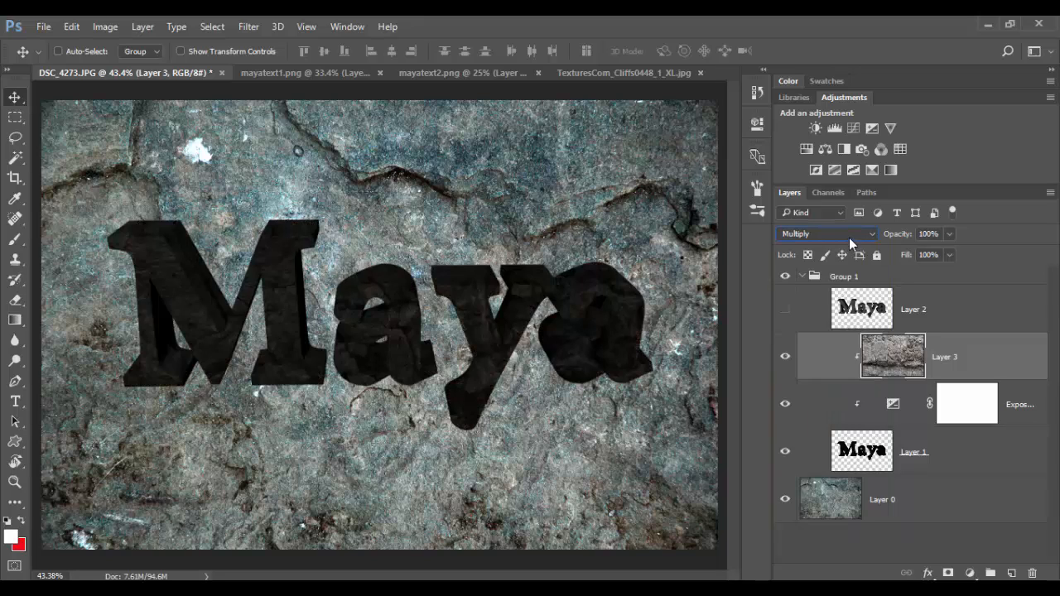
left_click(849, 237)
left_click(849, 387)
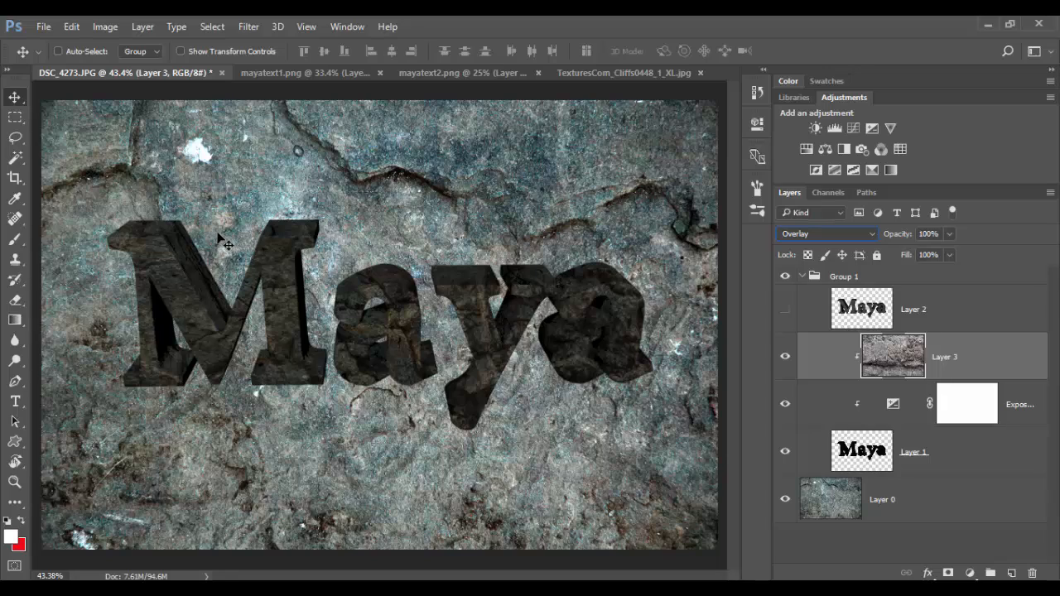
Step: Reposition the cliff texture of Layer 3 within the Maya letters
left_click_drag(223, 246, 207, 280)
key("z")
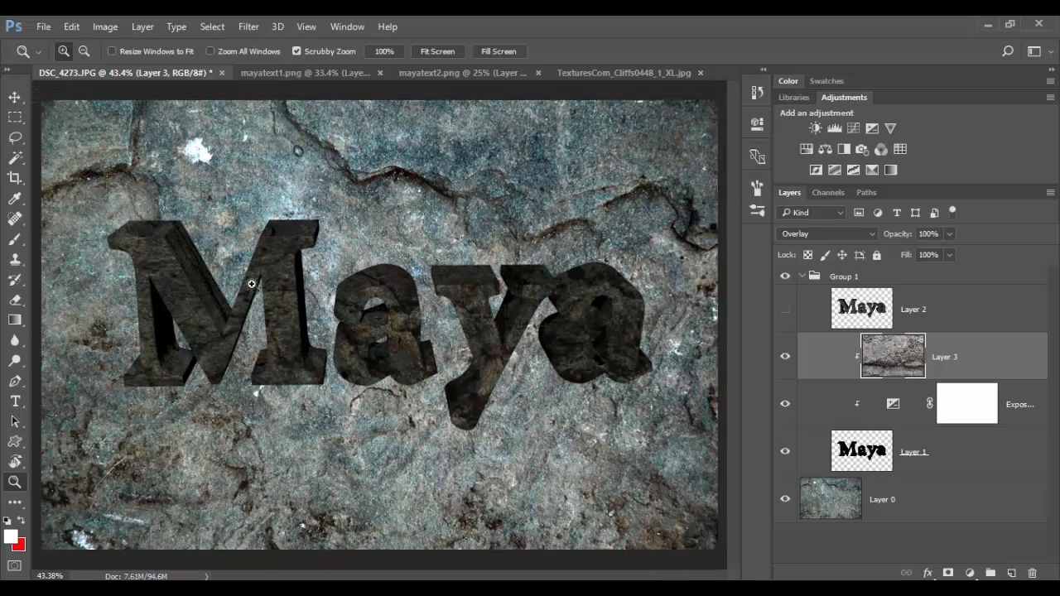
left_click(15, 97)
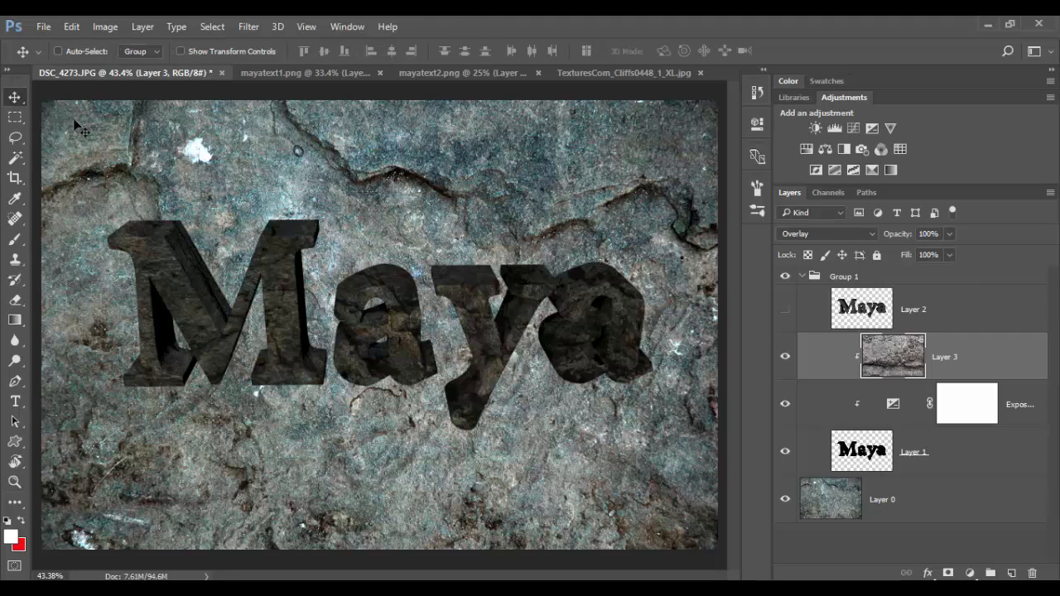
Step: Show Layer 2, then duplicate the Layer 3 cliff texture above it and clip the copy to Layer 2
left_click(784, 312)
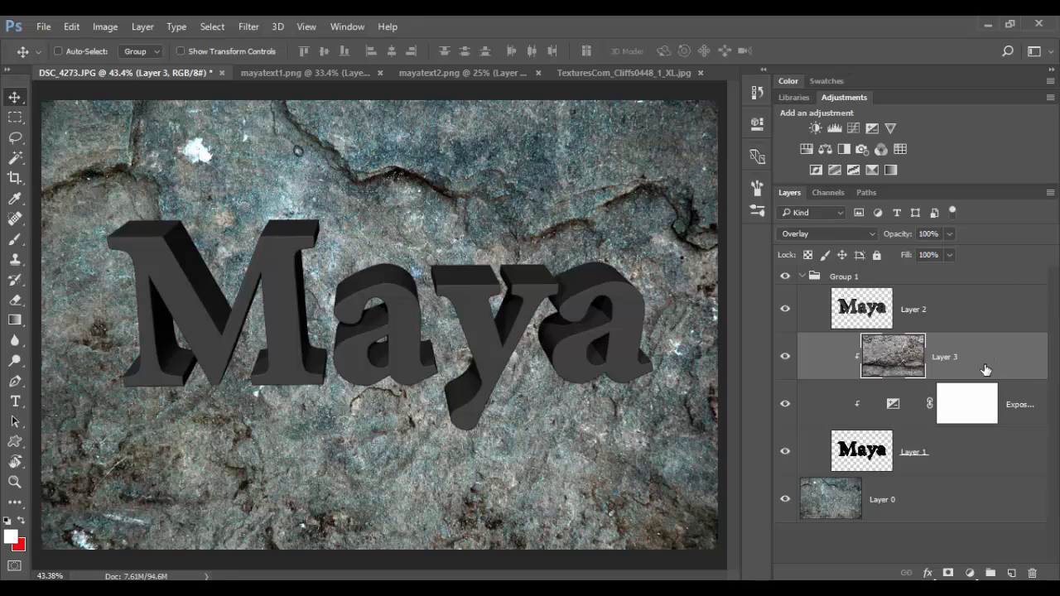
left_click_drag(986, 370, 983, 305)
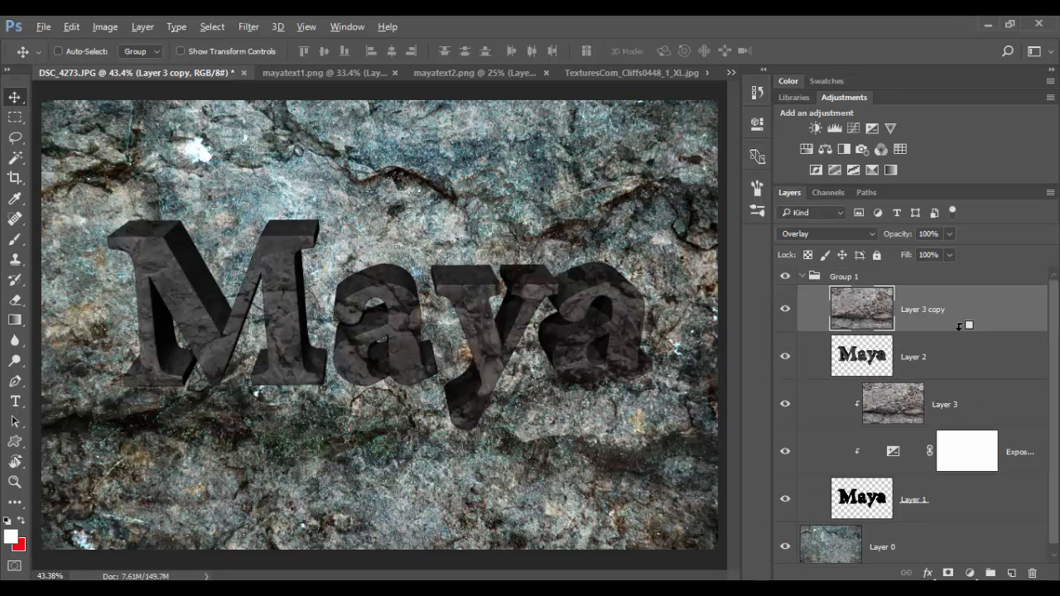
left_click(963, 331, "alt")
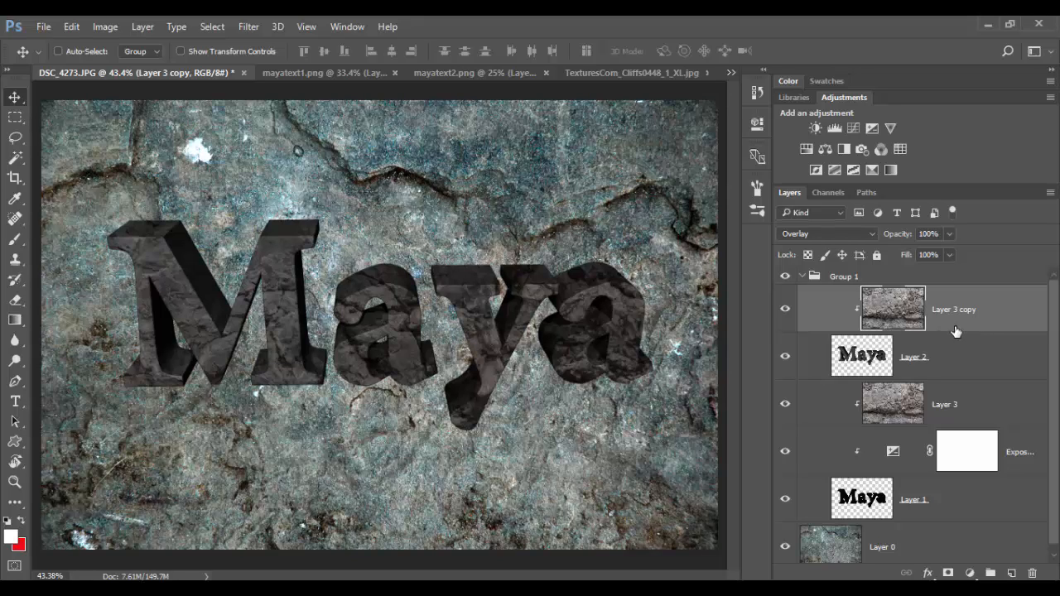
Step: Hide Layer 3, the Exposure adjustment and Layer 1
left_click_drag(787, 405, 784, 454)
left_click(788, 501)
Step: Examine the cliff texture on the Layer 2 Maya letters up close and across the whole composition
key("z")
left_click_drag(290, 237, 351, 248)
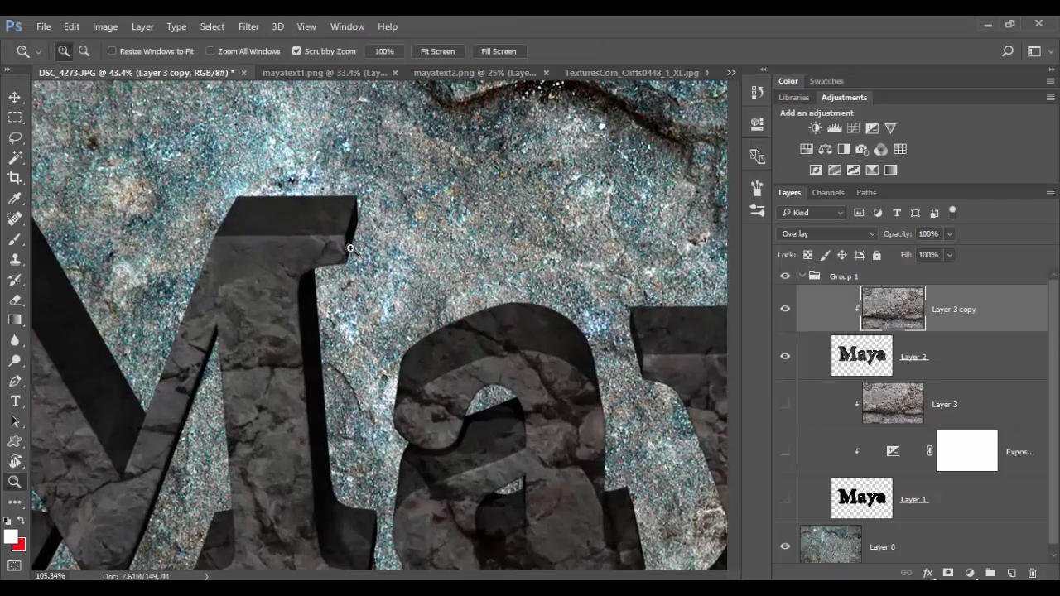
left_click_drag(312, 467, 269, 473)
left_click_drag(278, 475, 287, 474)
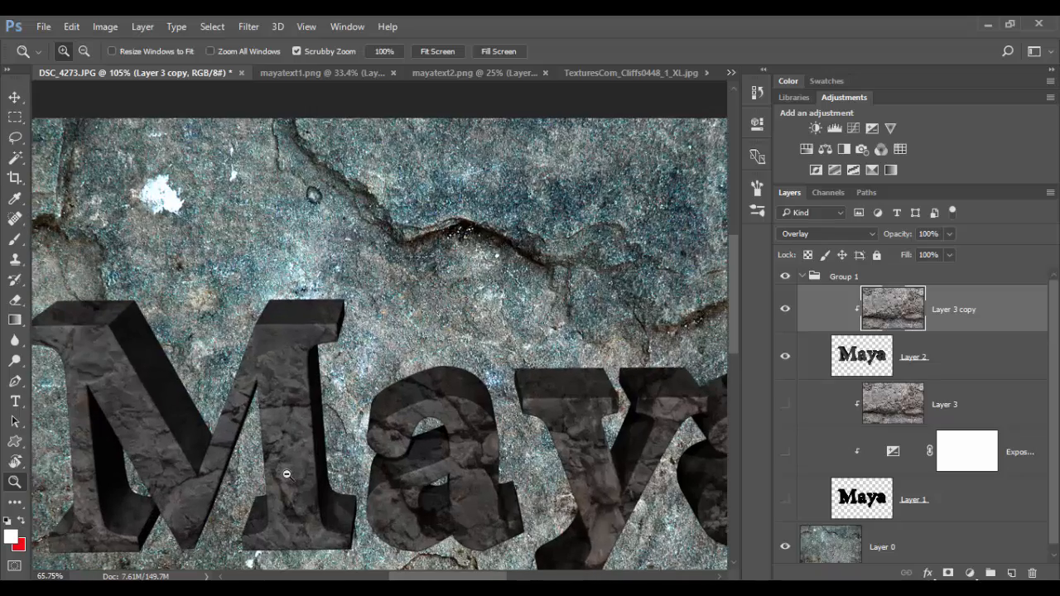
scroll(378, 473, "down", 3)
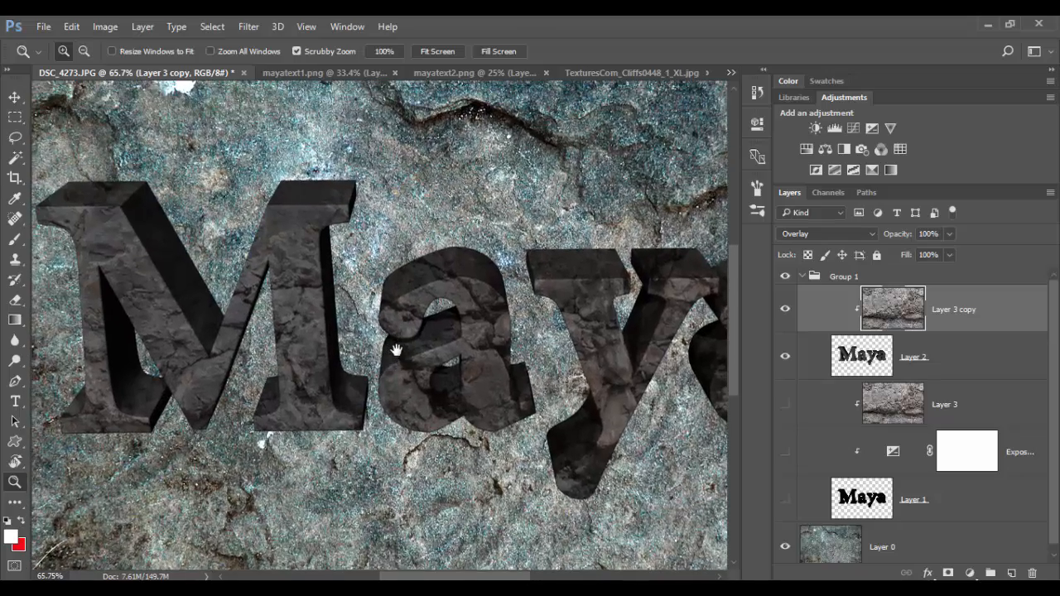
left_click_drag(416, 372, 388, 372)
left_click_drag(513, 429, 452, 400)
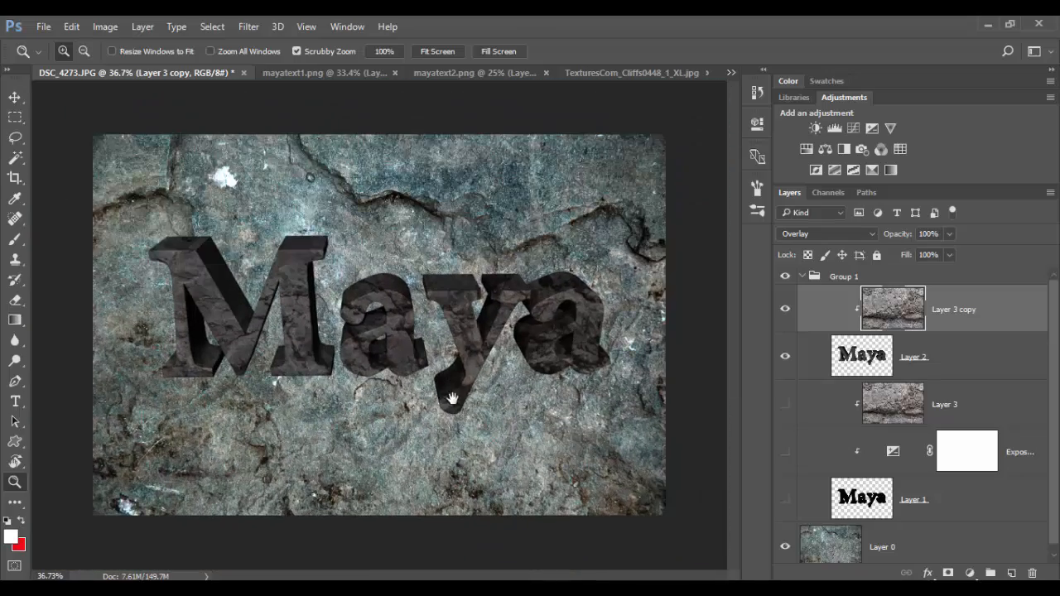
left_click_drag(398, 346, 403, 345)
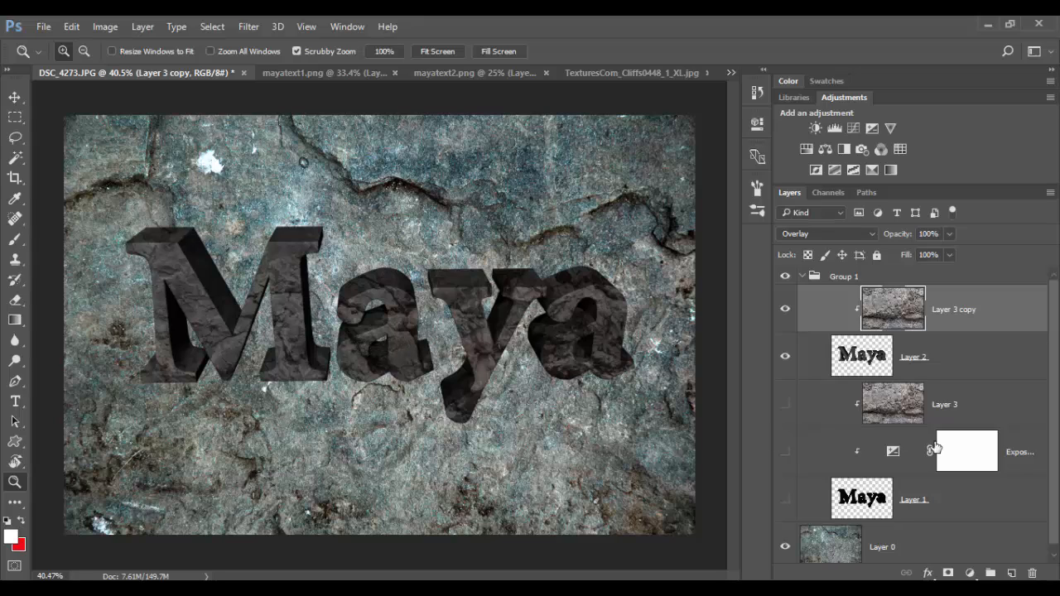
double_click(963, 356)
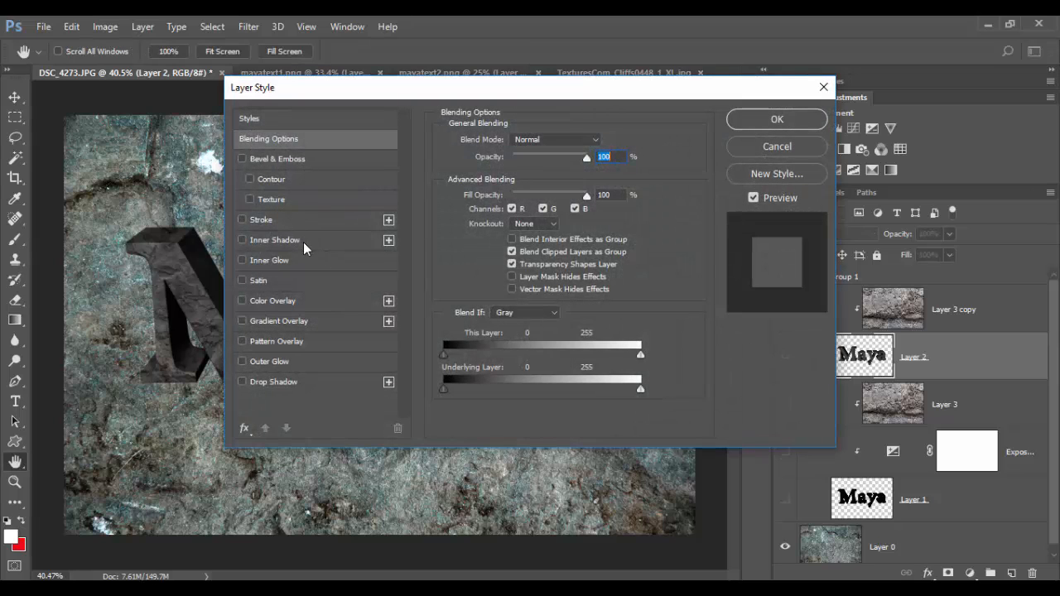
left_click(297, 380)
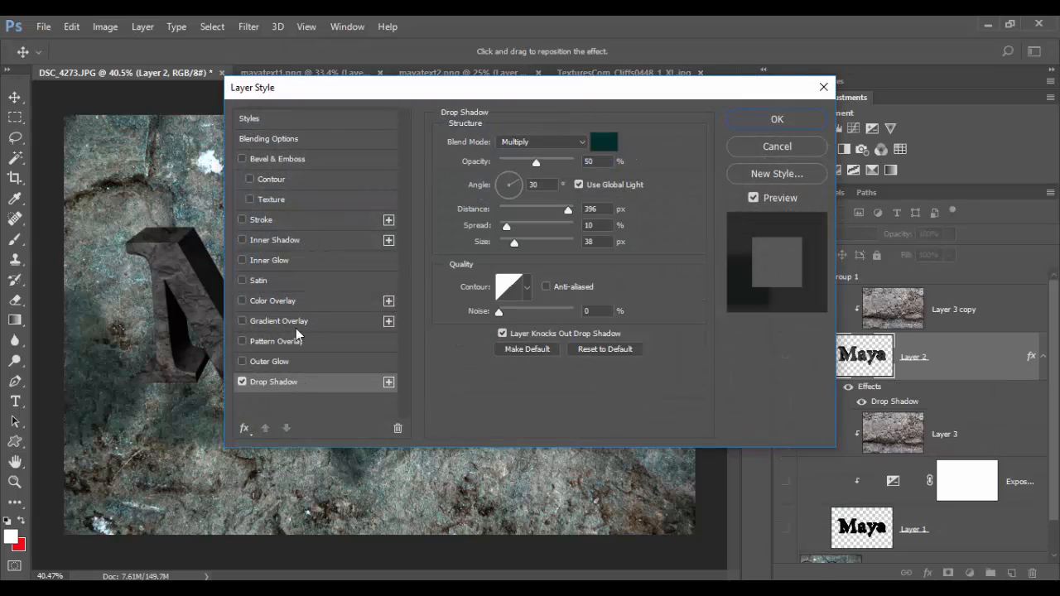
left_click_drag(342, 97, 675, 130)
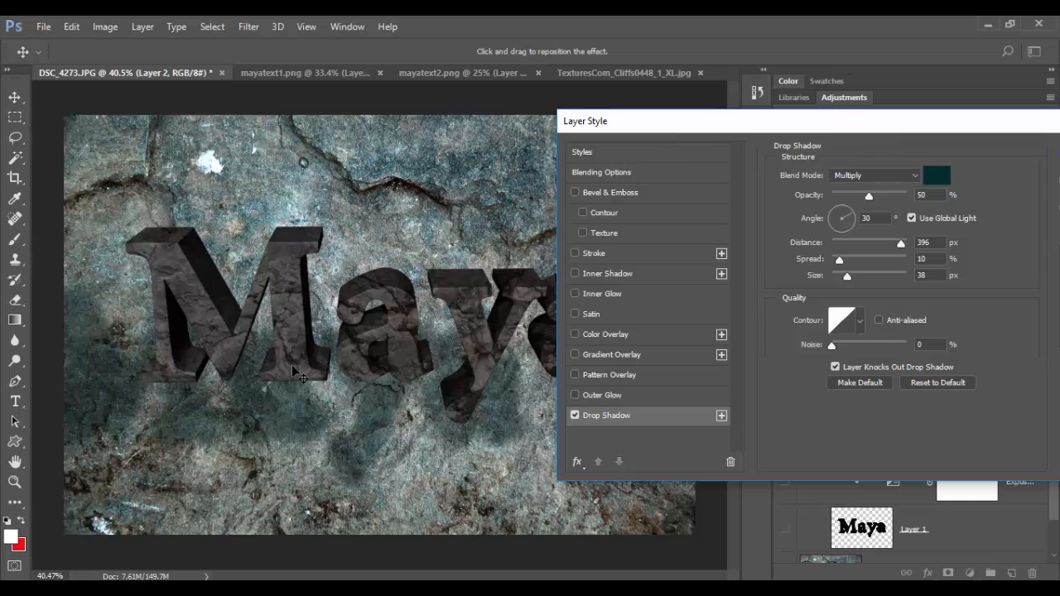
left_click_drag(300, 374, 407, 341)
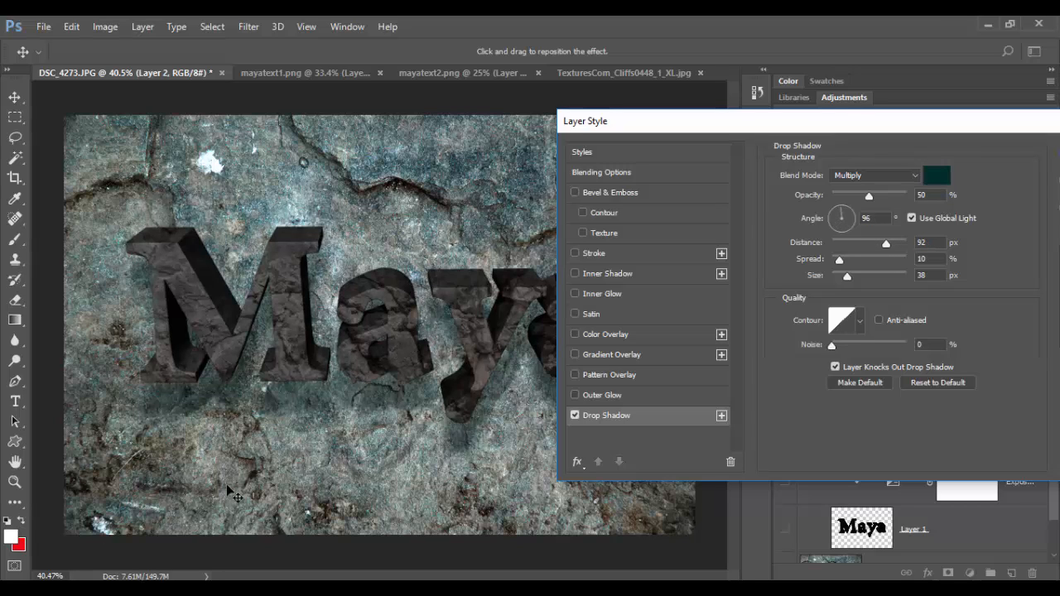
left_click_drag(986, 128, 727, 124)
left_click(867, 147)
key("z")
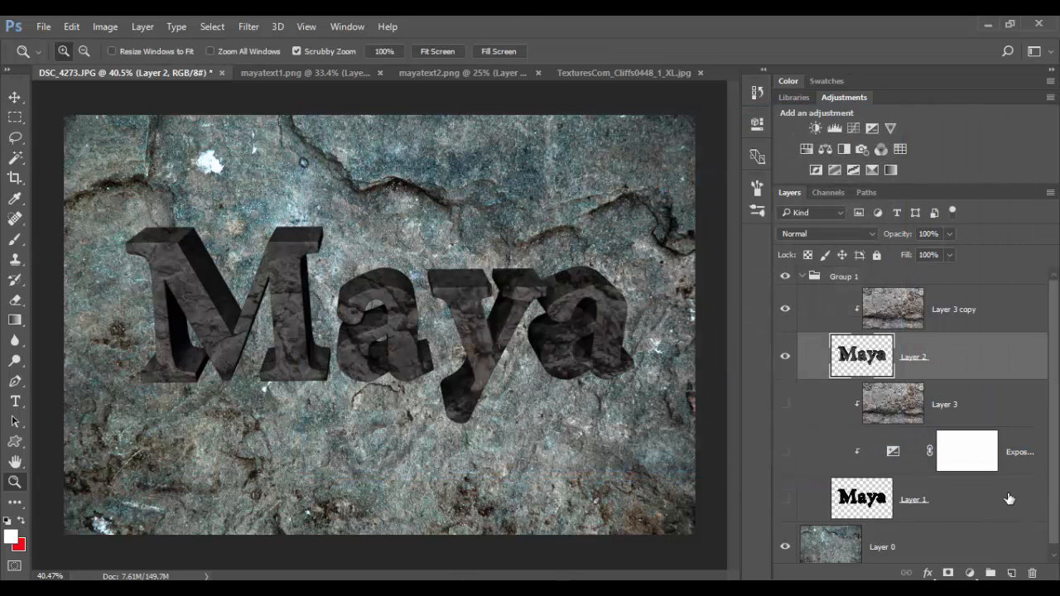
Step: Convert the rock background Layer 0 to a smart object
scroll(1005, 497, "down", 1)
left_click(932, 538)
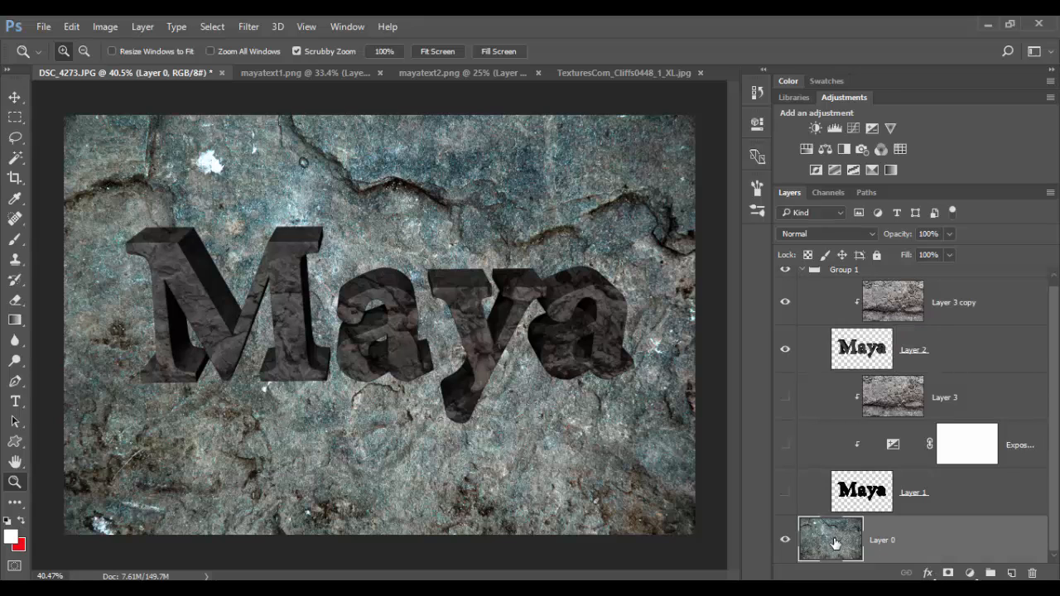
right_click(924, 546)
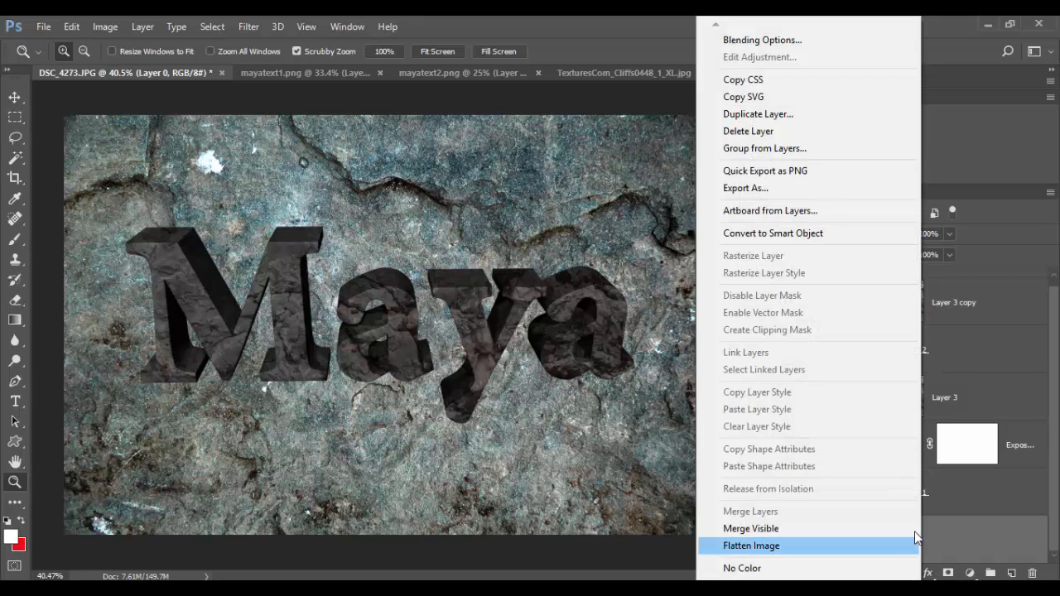
left_click(830, 234)
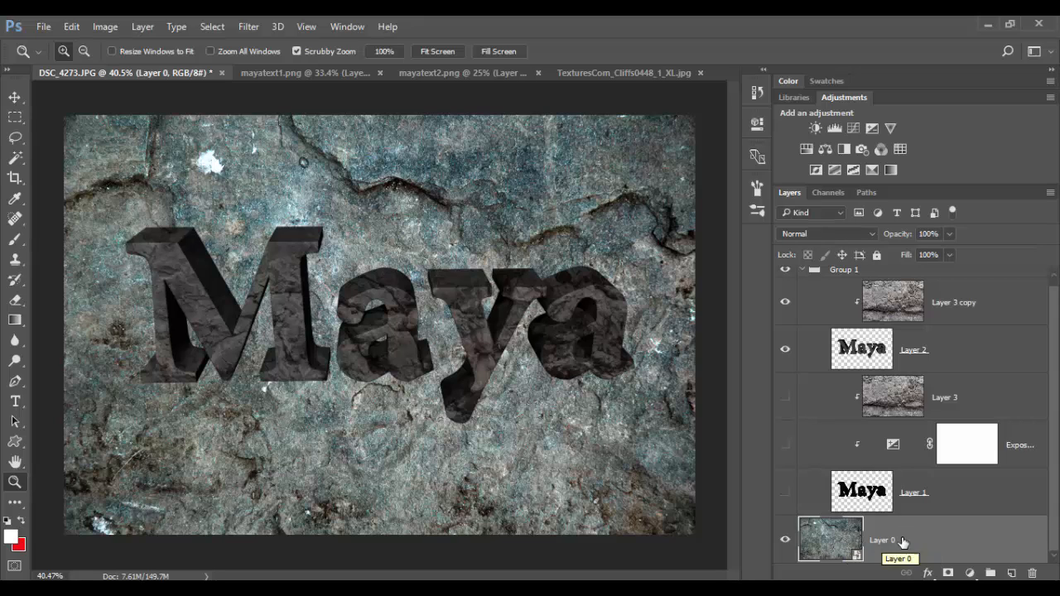
Step: Start the Lighting Effects filter on Layer 0, try the Point and Infinite light types, and choose Spot
left_click(247, 27)
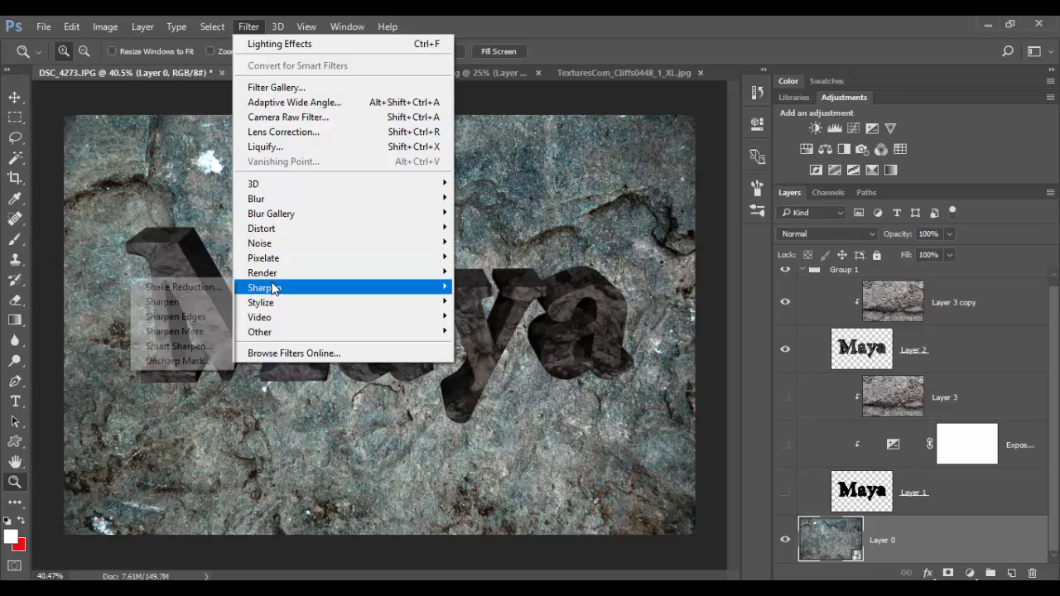
mouse_move(269, 277)
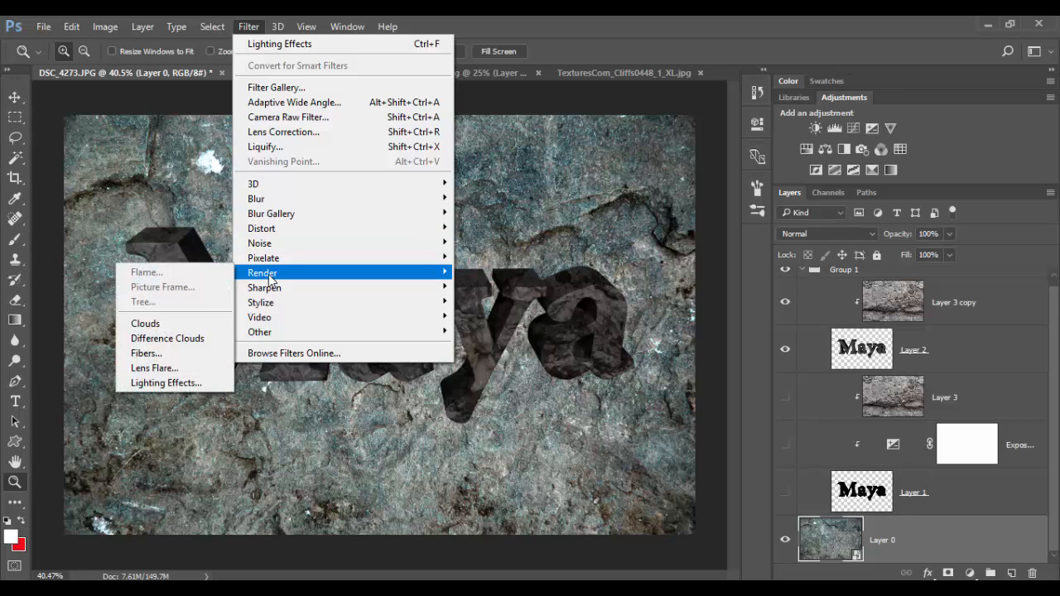
left_click(164, 381)
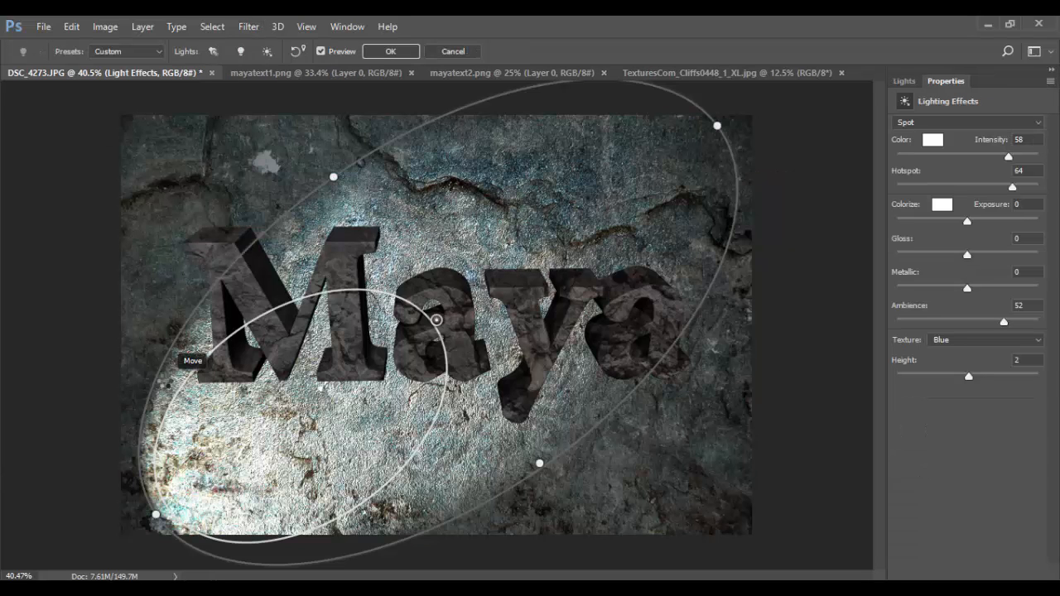
left_click(997, 125)
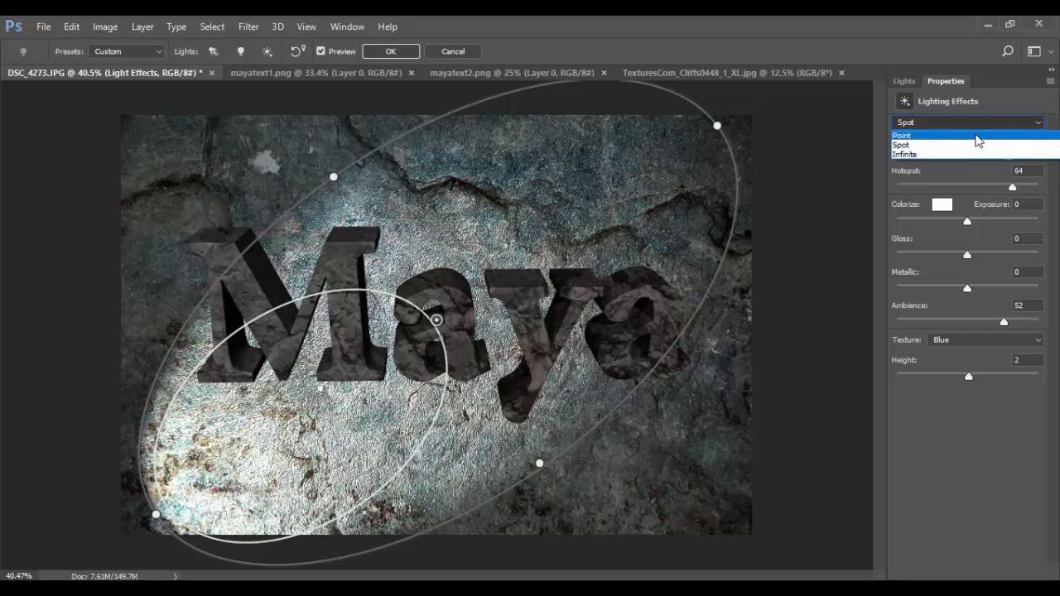
left_click(979, 135)
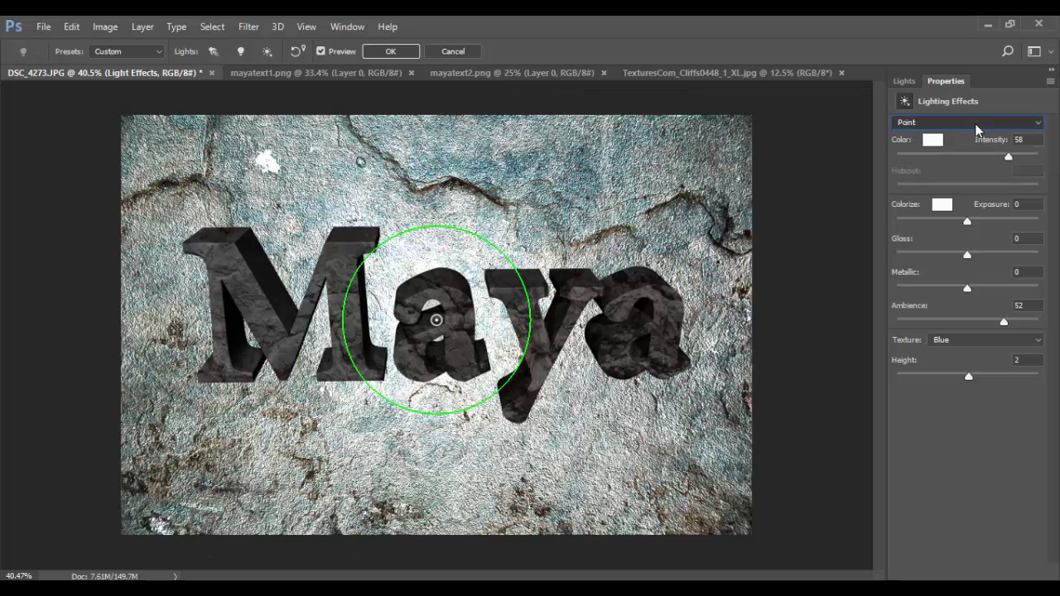
left_click(976, 126)
left_click(974, 154)
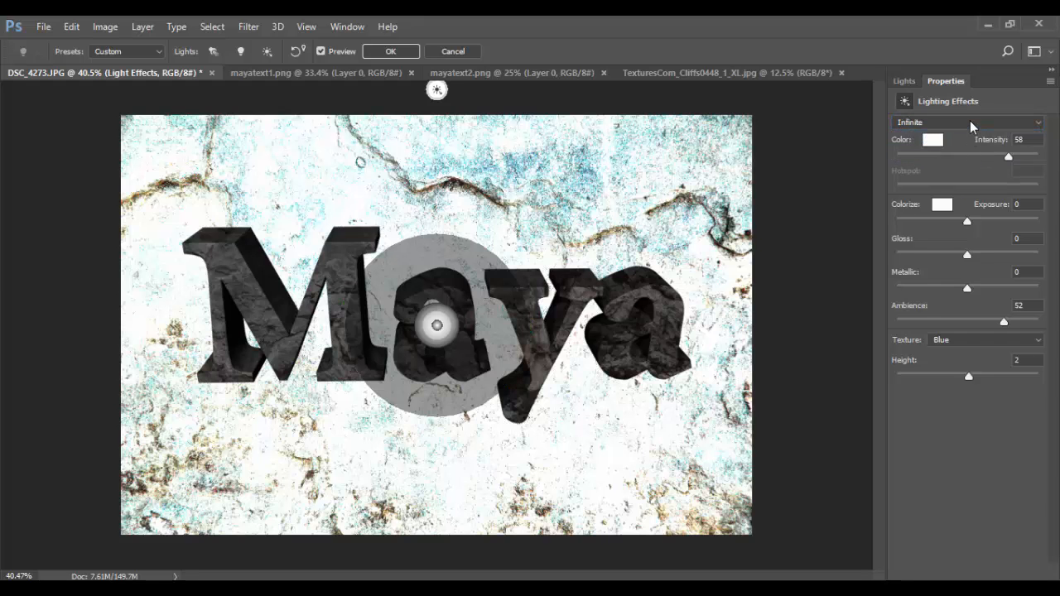
left_click(1008, 124)
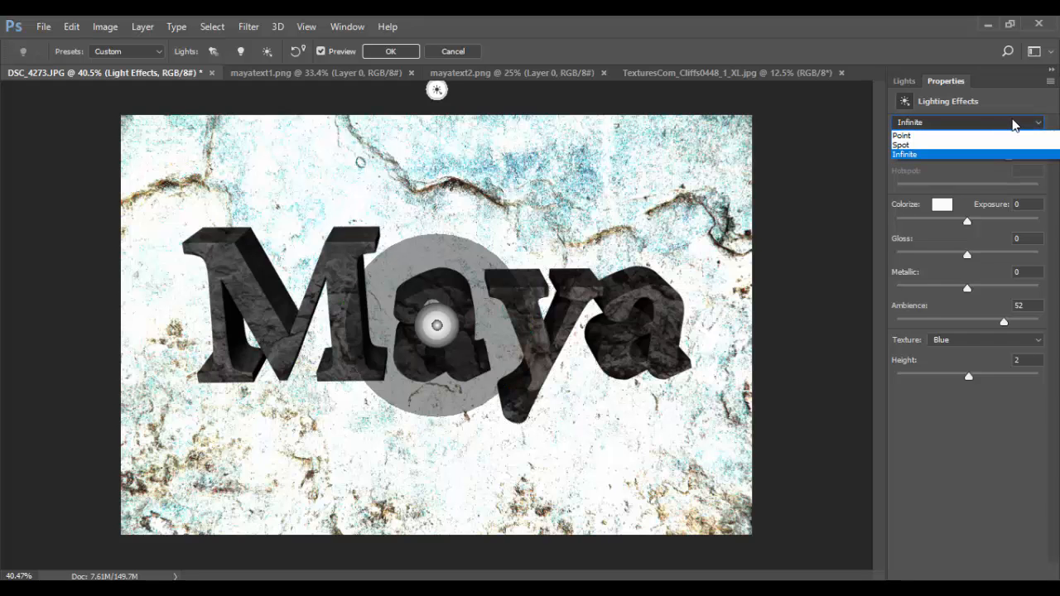
left_click(998, 145)
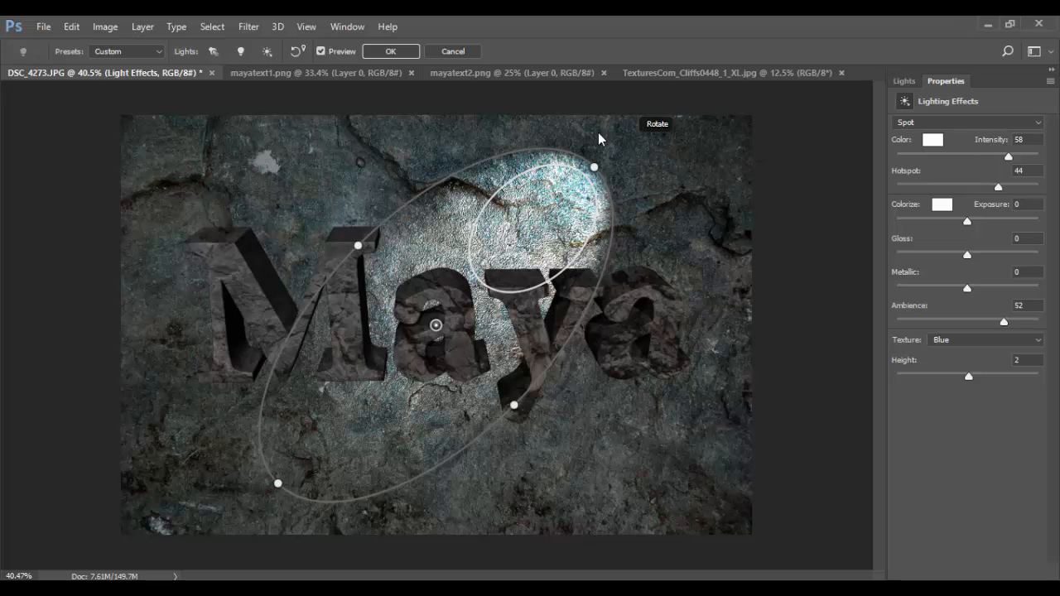
Step: Enlarge and rotate the spot light into a diagonal ellipse across the canvas, with its bright end at the rock's lower-left corner
left_click_drag(622, 189, 96, 531)
left_click_drag(370, 234, 348, 188)
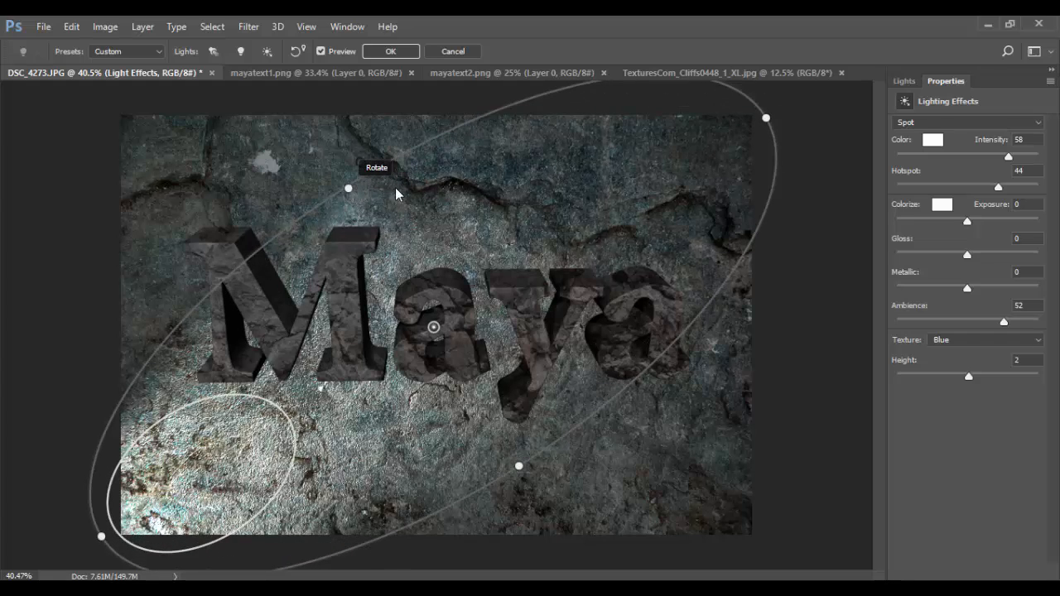
left_click_drag(467, 328, 424, 332)
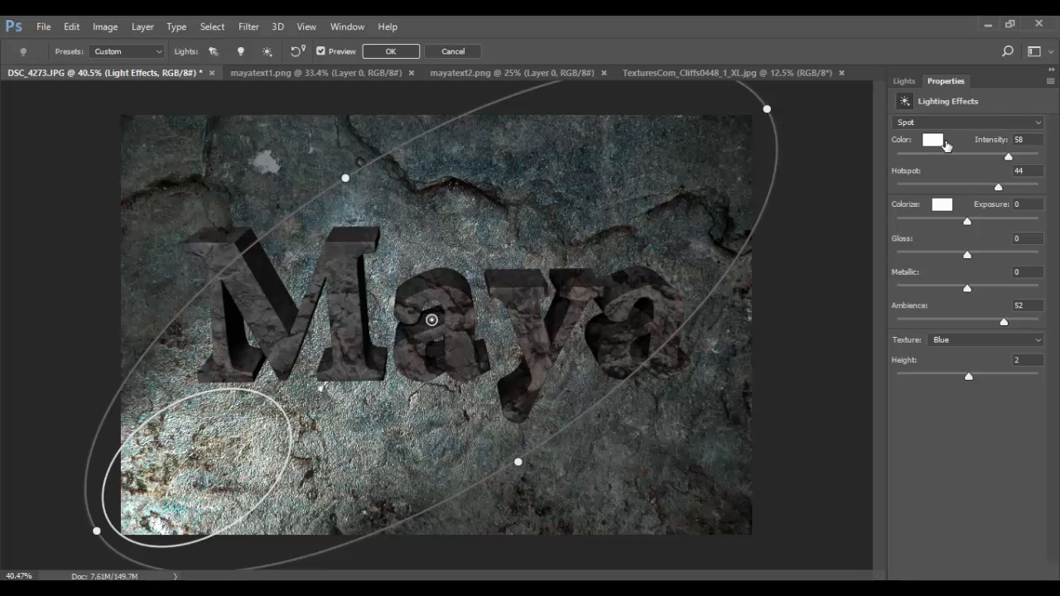
Step: Set the spot light's intensity to 66, texture to None and exposure to -2
mouse_move(1011, 157)
left_mouse_down()
mouse_move(1027, 157)
mouse_move(998, 157)
mouse_move(1014, 157)
left_mouse_up()
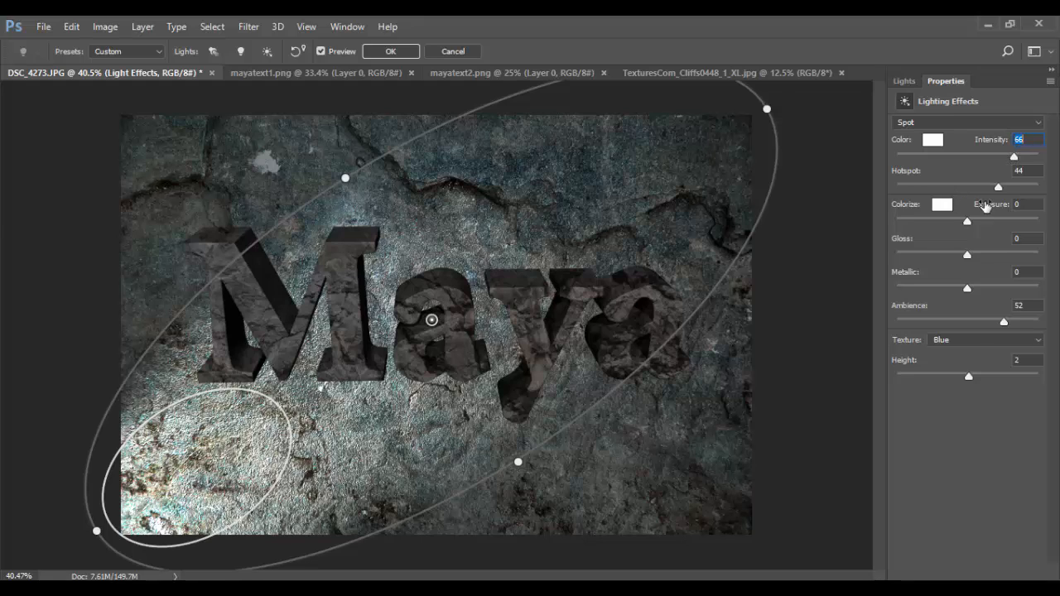
left_click(986, 341)
left_click(968, 353)
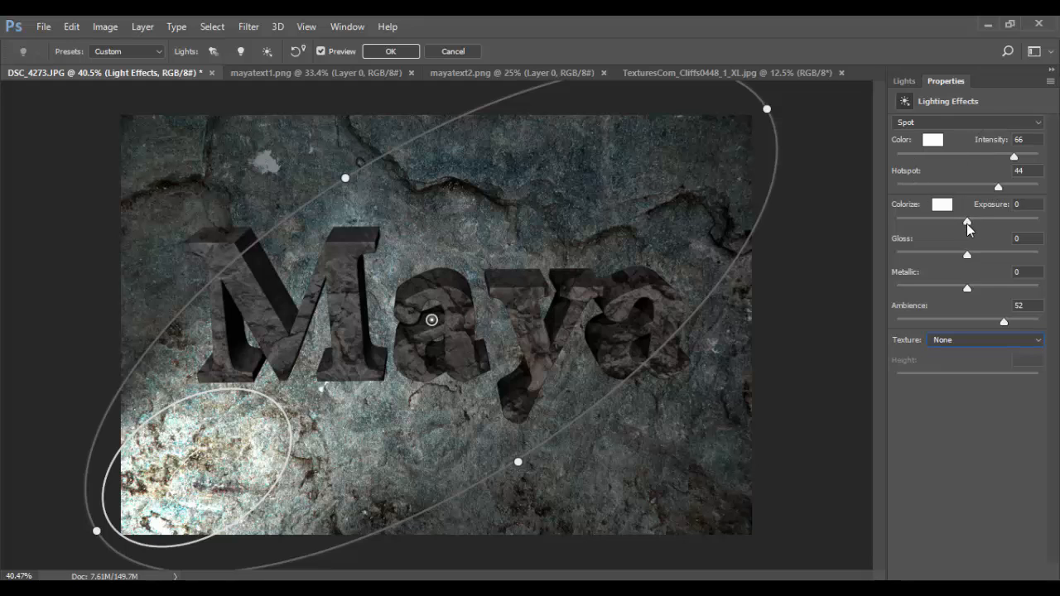
mouse_move(967, 221)
left_mouse_down()
mouse_move(990, 219)
mouse_move(970, 220)
left_mouse_up()
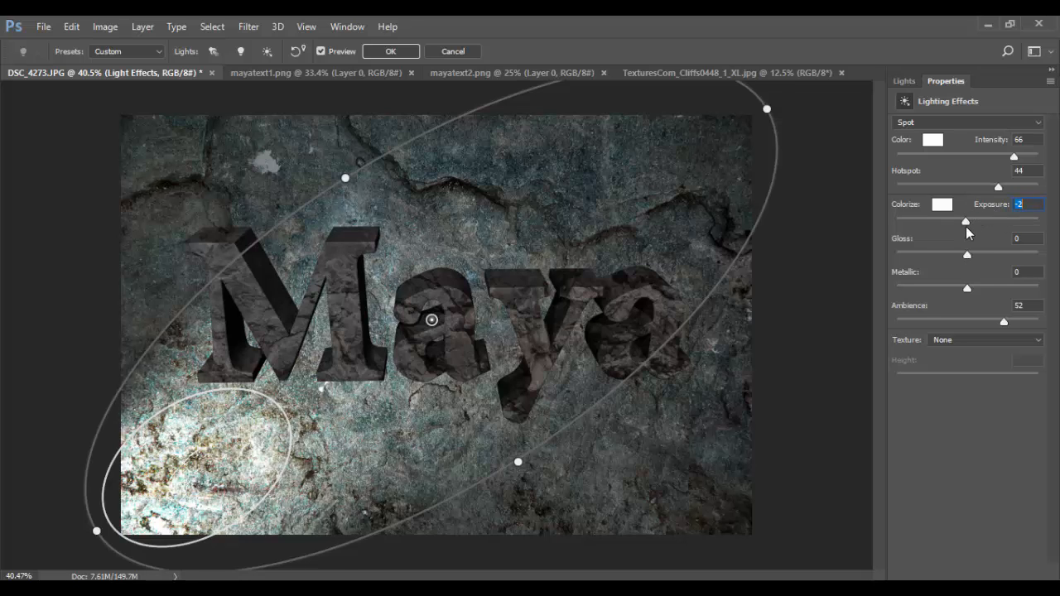
Step: Widen the spot light's bright core by setting its hotspot to 76
left_click_drag(997, 190, 1023, 188)
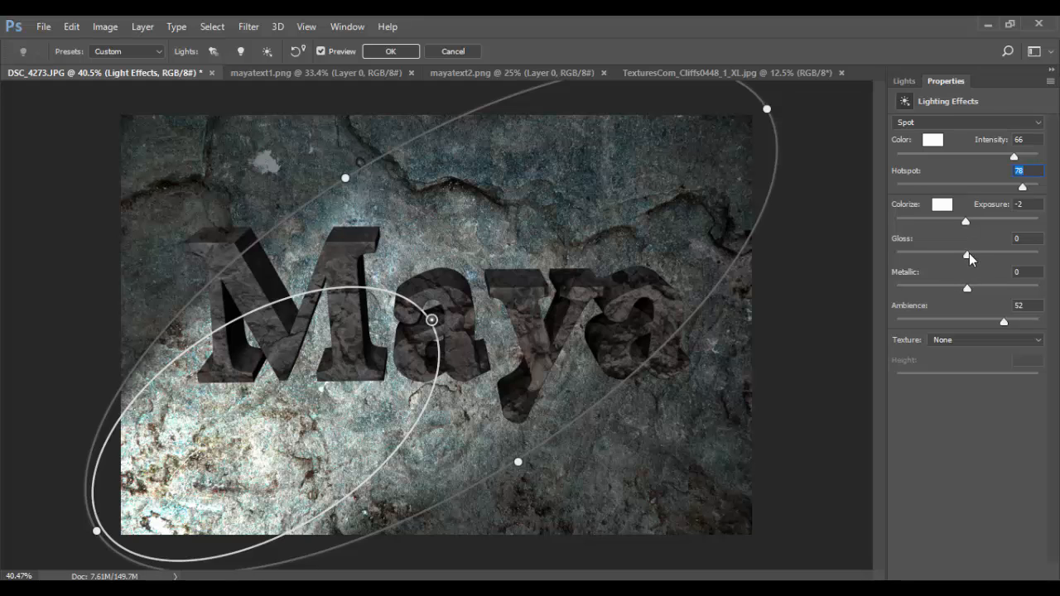
key("Down")
key("Down")
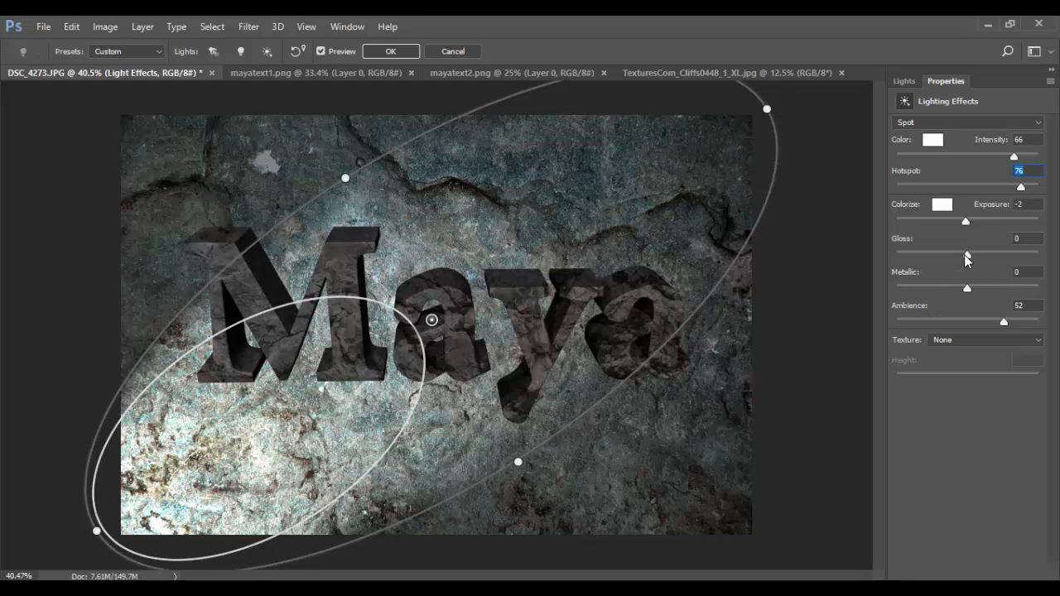
Step: Set the spot light's gloss to -3, metallic to 10 and ambience to 30
left_click_drag(967, 257, 977, 290)
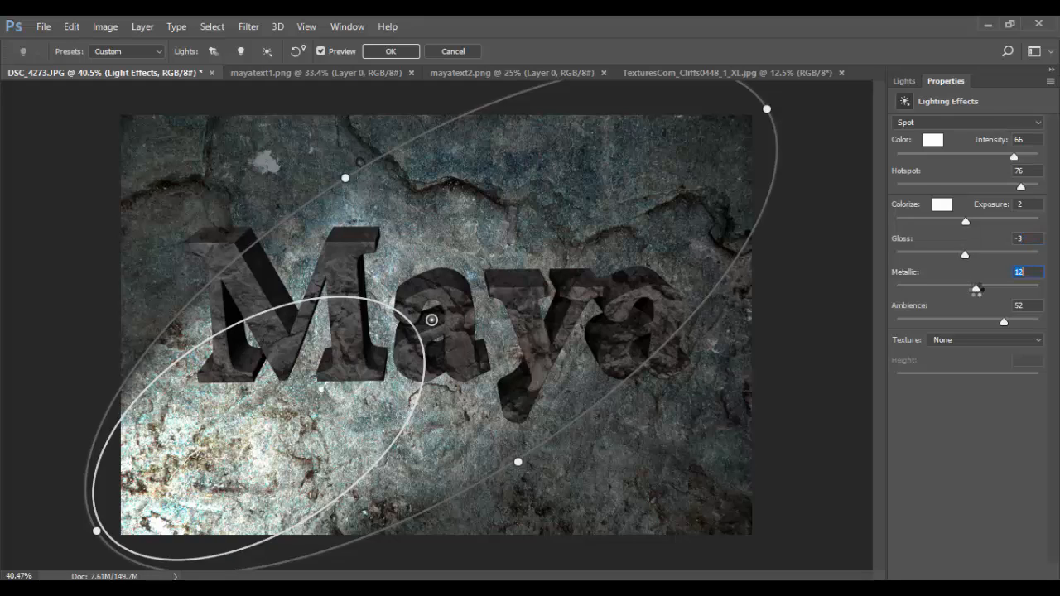
key("Down")
key("Down")
mouse_move(1004, 321)
left_mouse_down()
mouse_move(904, 322)
mouse_move(1012, 321)
mouse_move(957, 322)
mouse_move(987, 322)
left_mouse_up()
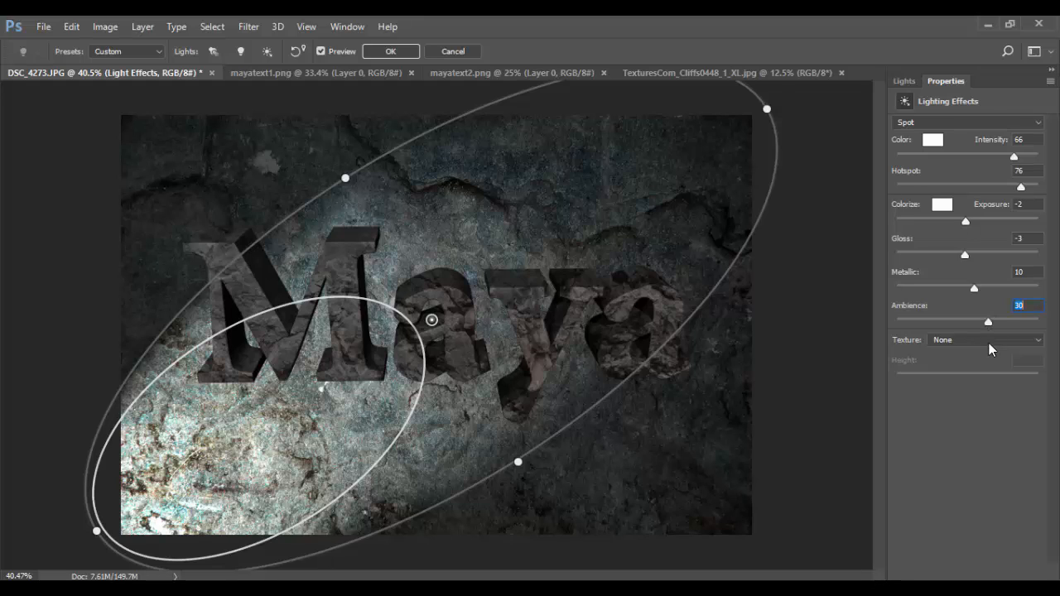
Step: Try the Red and Green channels as the light's texture, choose Blue and set the texture height to 1
left_click(979, 343)
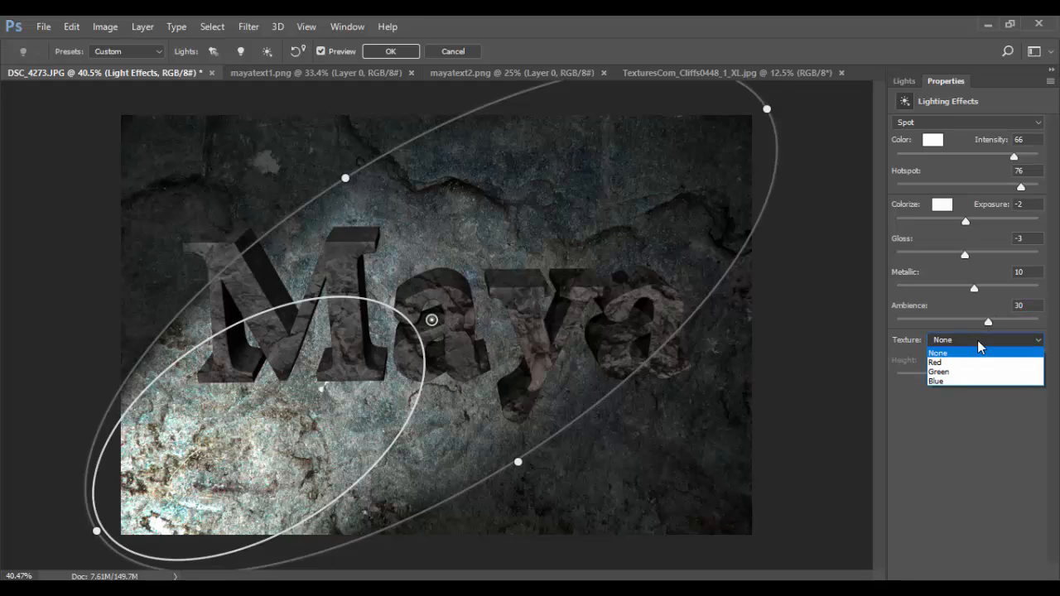
left_click(956, 362)
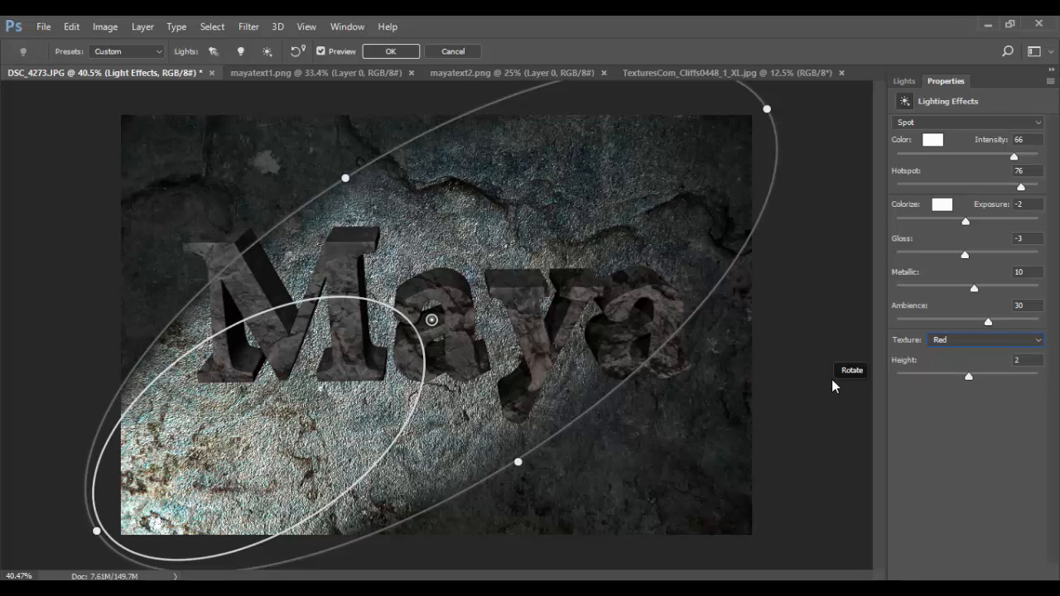
left_click(995, 346)
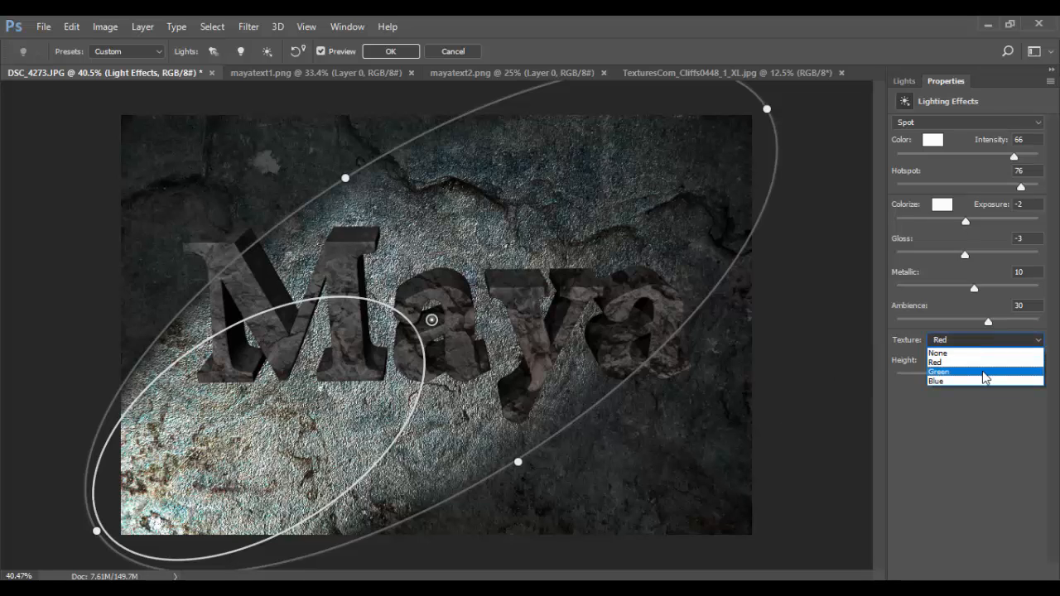
left_click(984, 373)
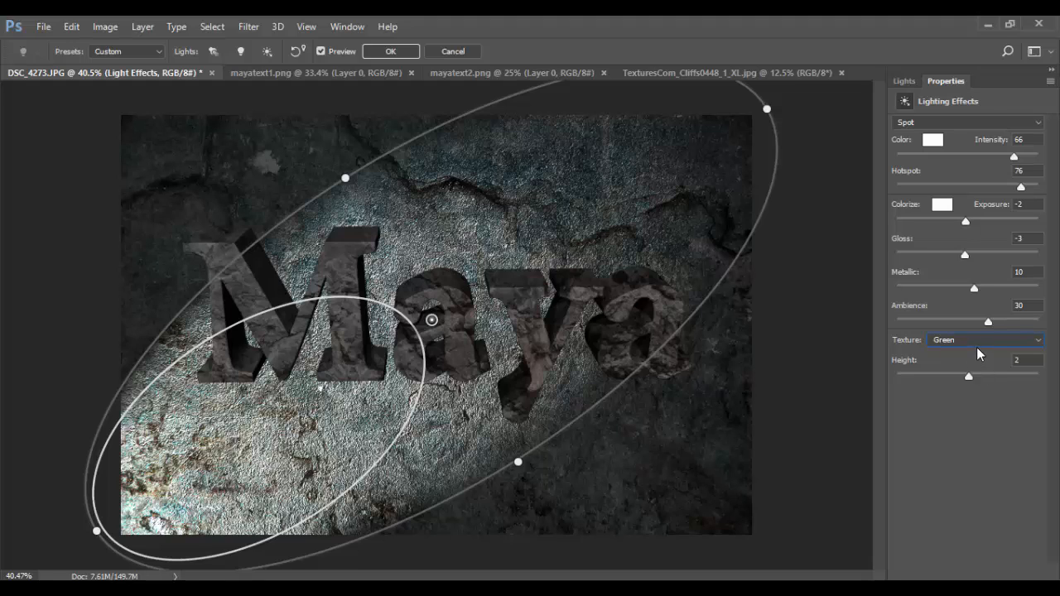
left_click(978, 352)
left_click(961, 381)
mouse_move(971, 379)
left_mouse_down()
mouse_move(947, 377)
mouse_move(996, 377)
mouse_move(959, 379)
mouse_move(969, 379)
left_mouse_up()
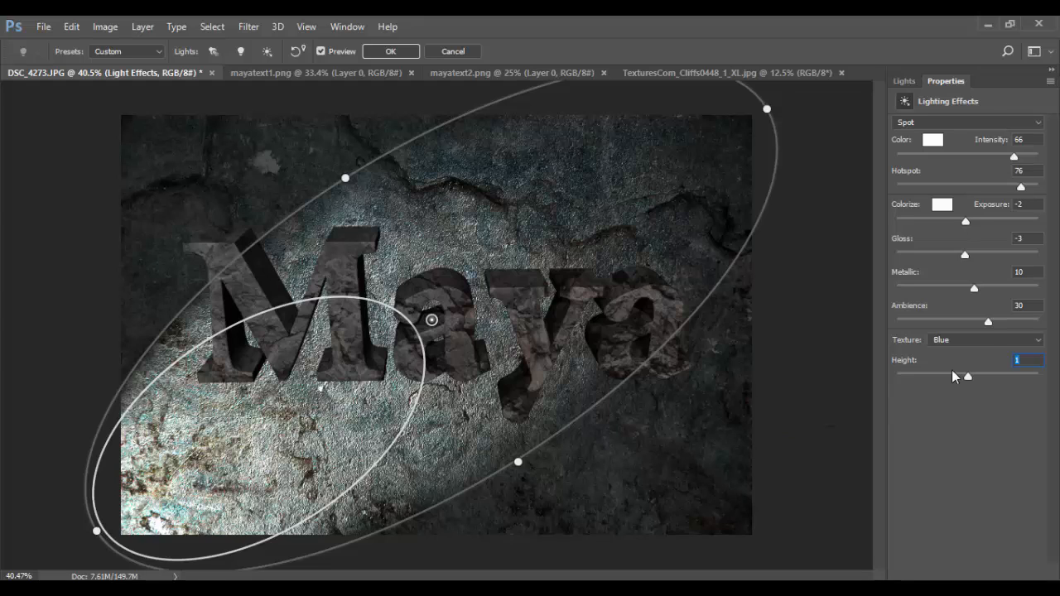
Step: Compare the background with texture None, restore the Blue texture and apply the Lighting Effects filter
left_click(995, 342)
left_click(988, 354)
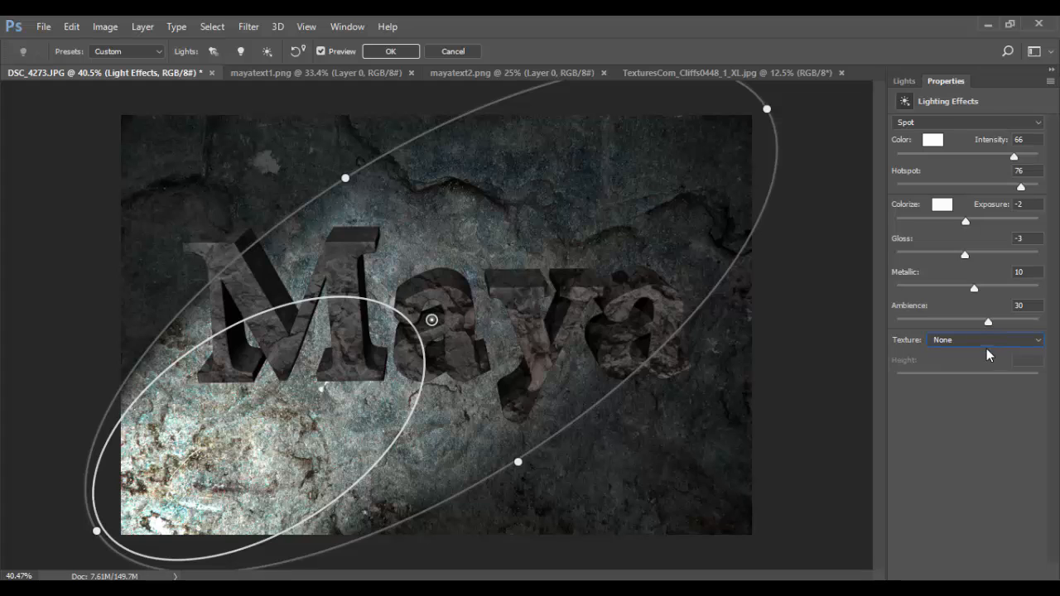
left_click(993, 349)
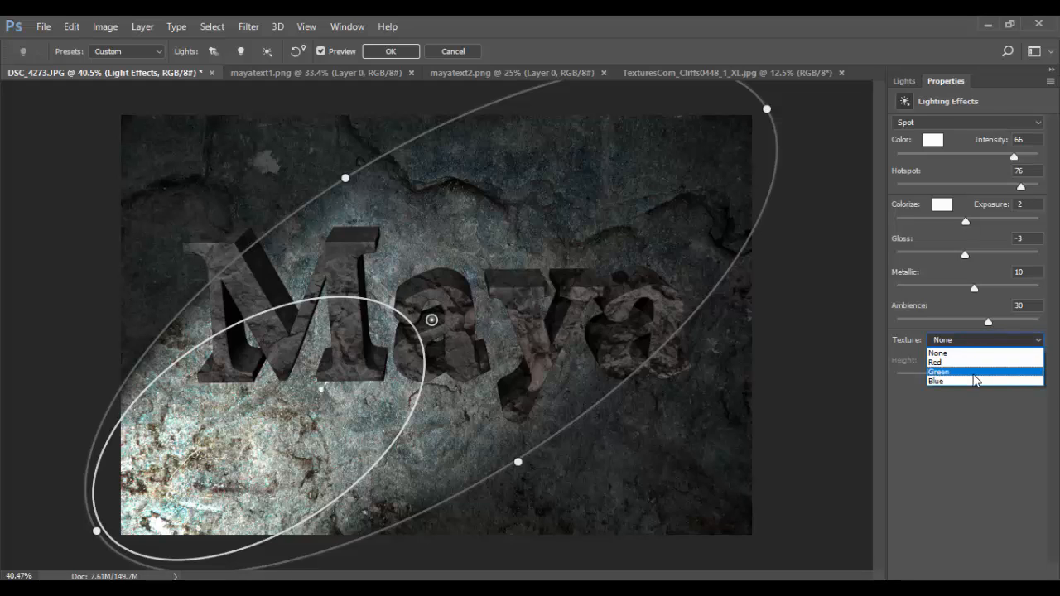
left_click(974, 382)
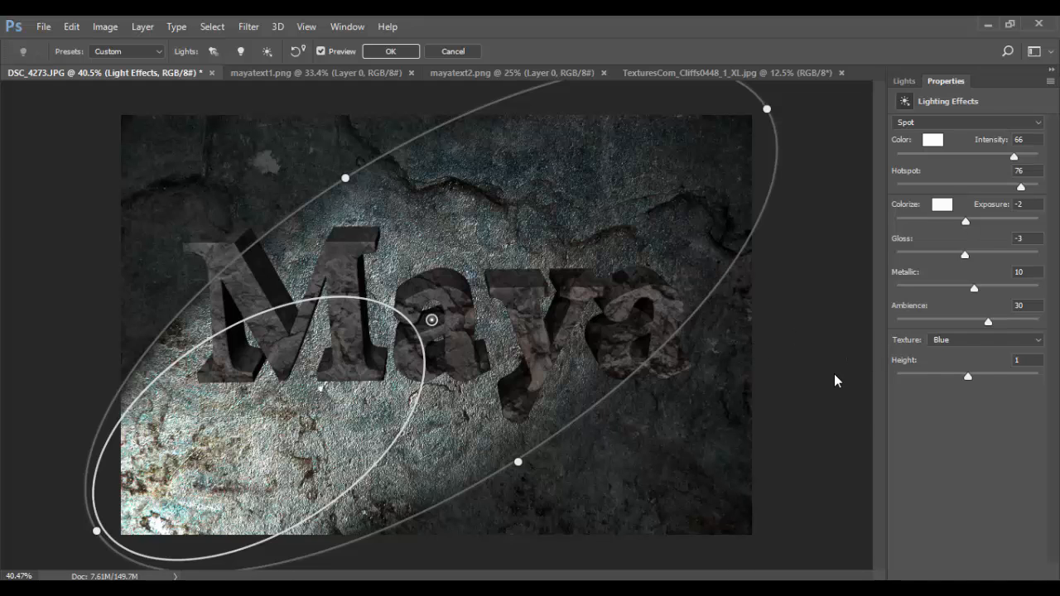
key("Return")
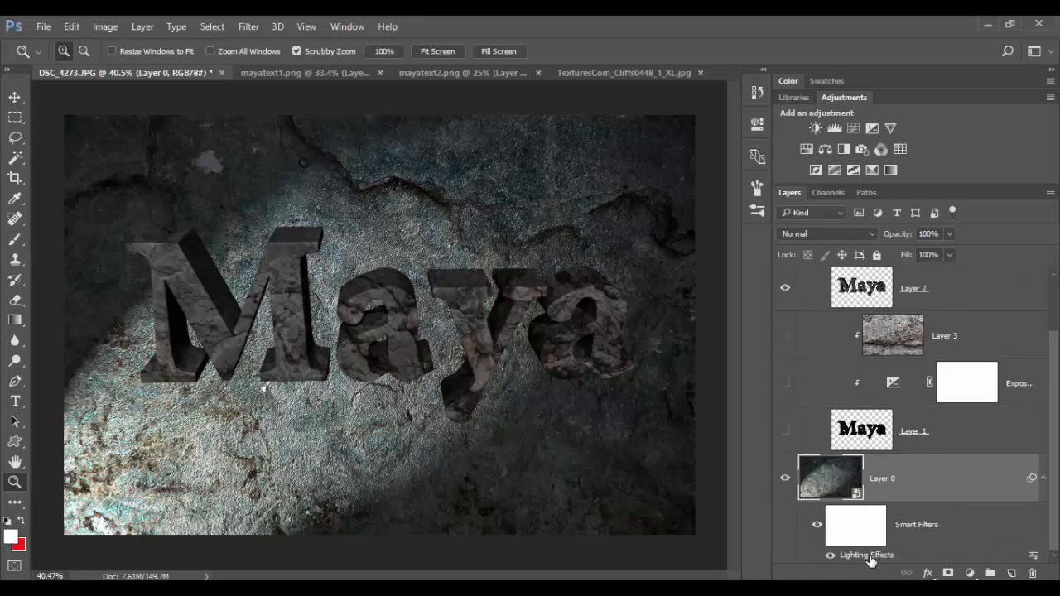
Step: Reopen the Lighting Effects smart filter on Layer 0 to review its settings, and close it without changes
left_click(856, 529)
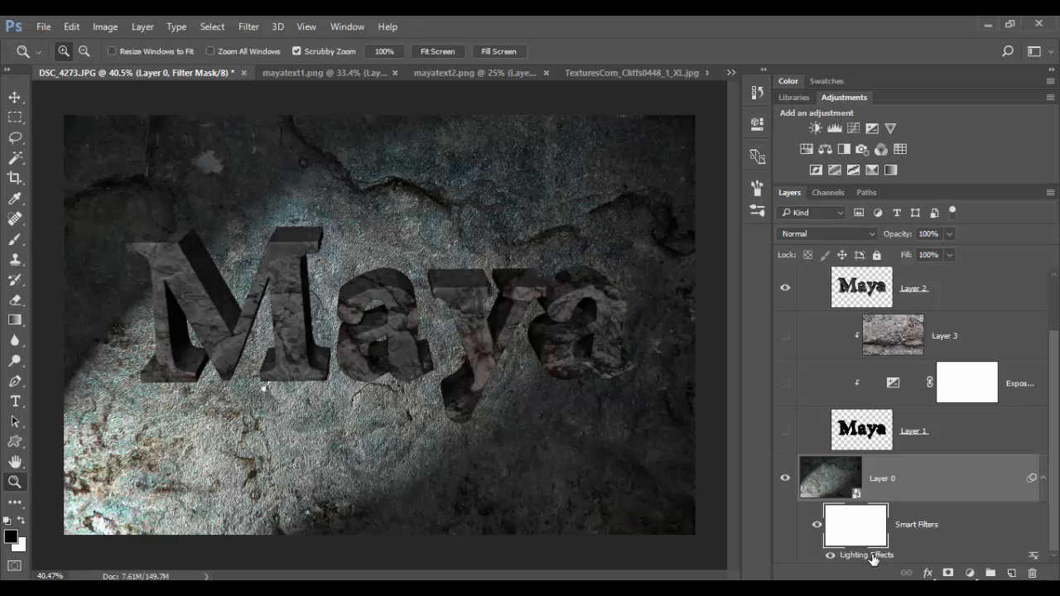
double_click(867, 555)
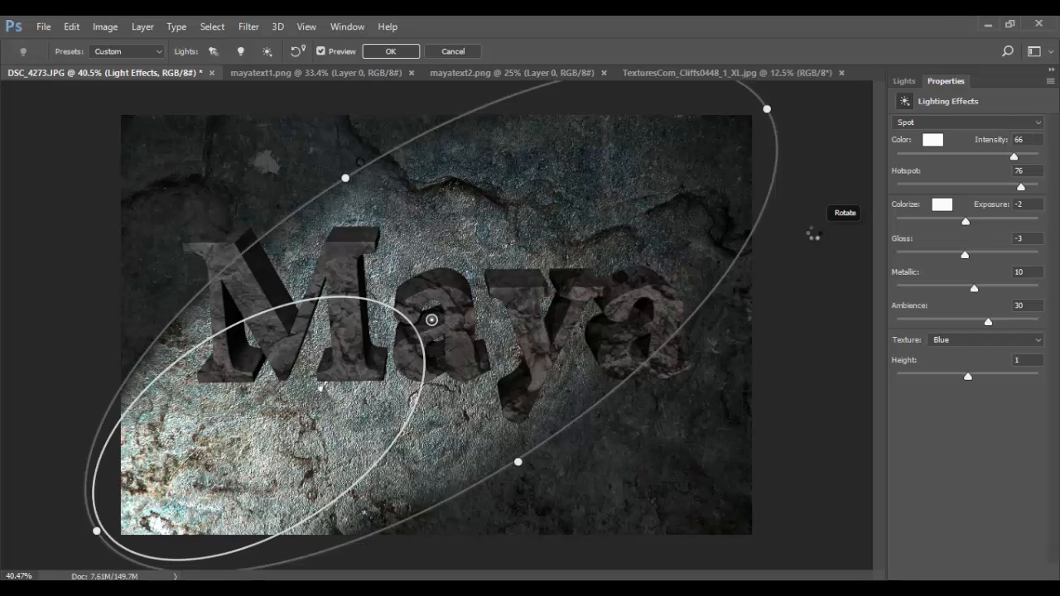
key("Return")
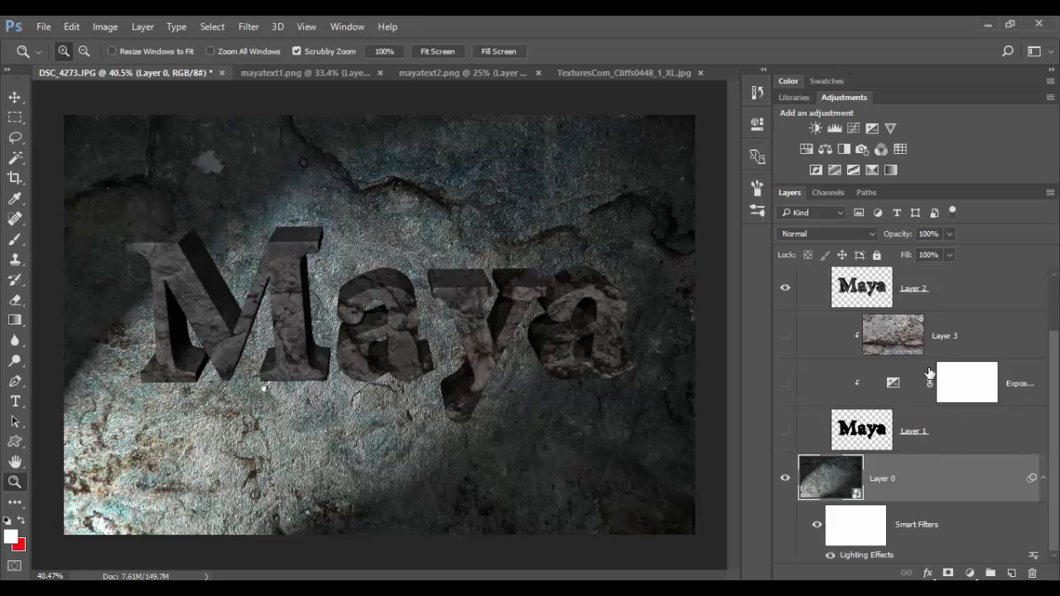
Step: Add a Drop Shadow to Layer 2 and set its color to near-black 090808, sampled from the dark side of the M
scroll(934, 399, "up", 2)
left_click(808, 366)
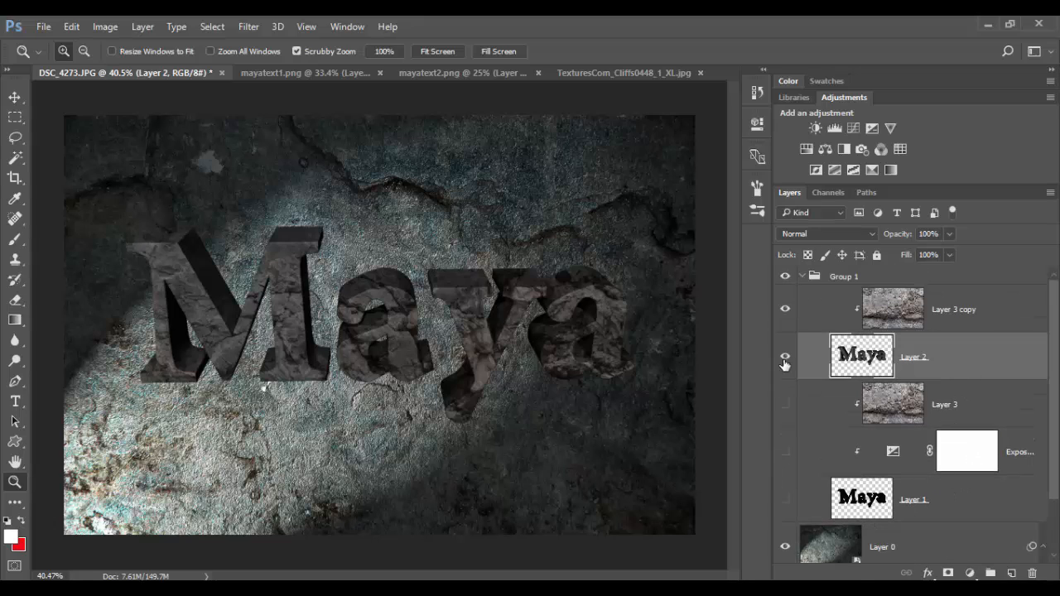
key("h")
double_click(1006, 360)
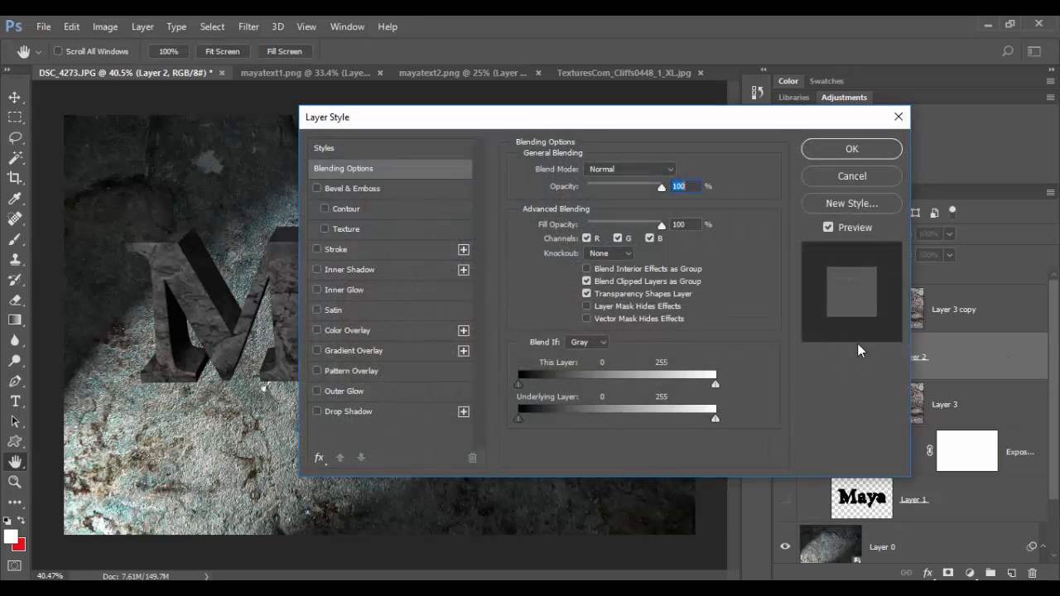
left_click(376, 411)
left_click_drag(518, 120, 667, 143)
left_click(792, 191)
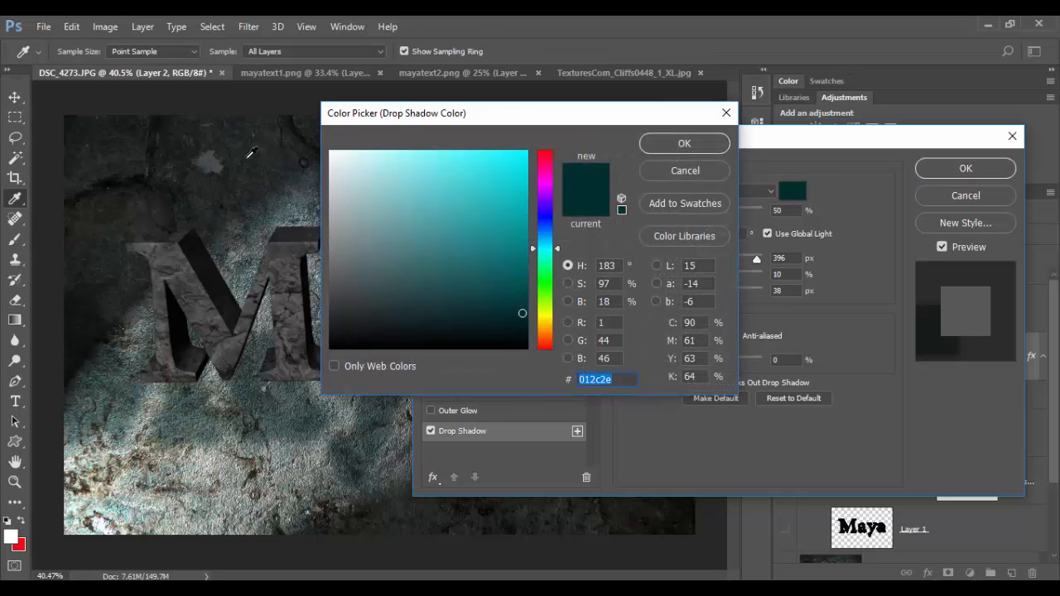
left_click(212, 269)
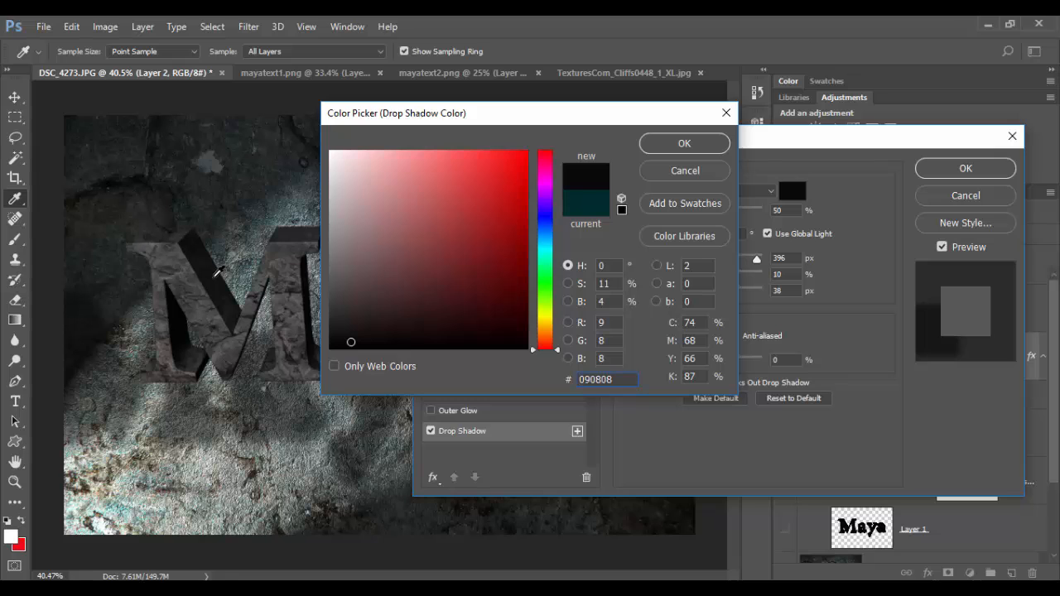
left_click(683, 145)
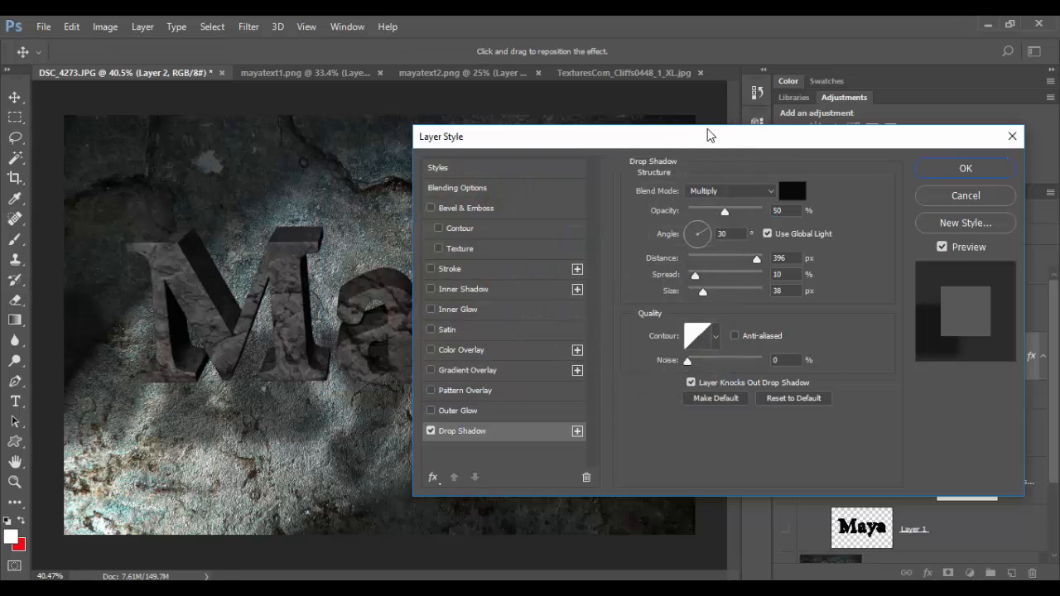
Step: Move Layer 2's drop shadow above and right of the letters at angle -138° and distance 147 px, with spread 7% and size 5 px
left_click_drag(709, 136, 831, 145)
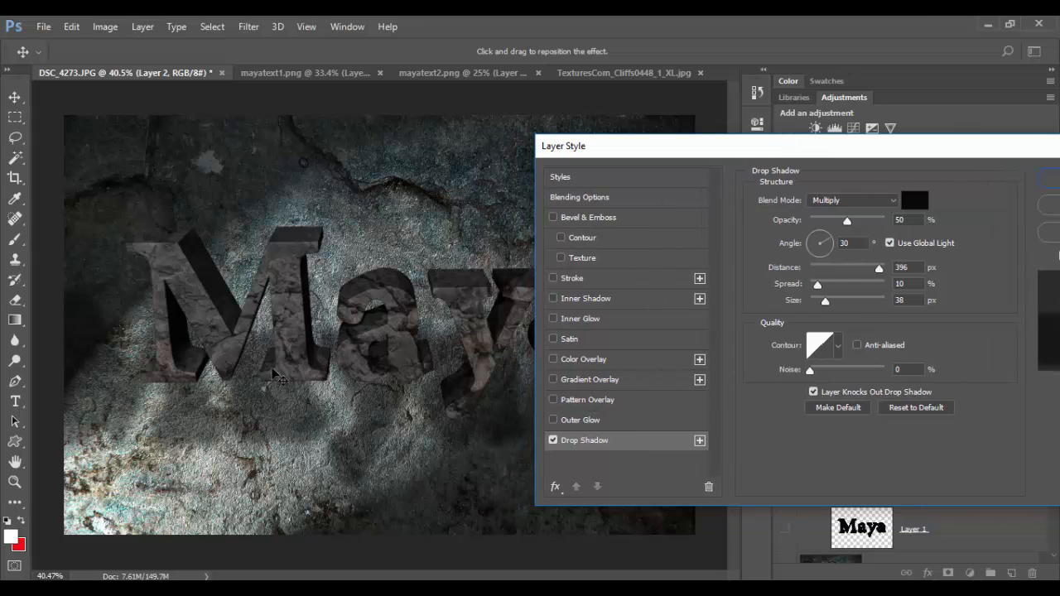
left_click_drag(288, 364, 393, 247)
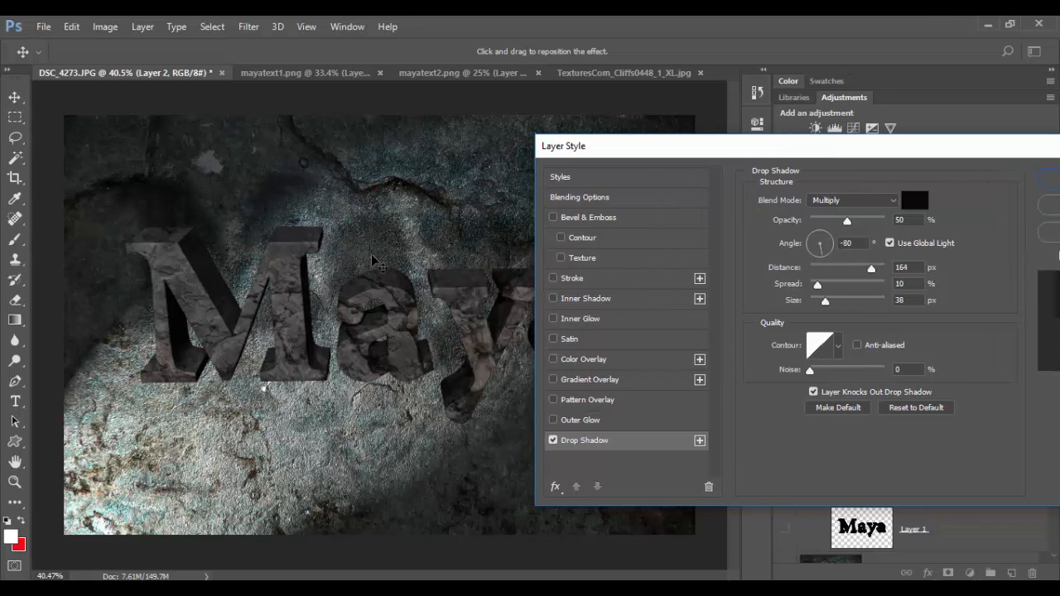
left_click_drag(346, 315, 383, 348)
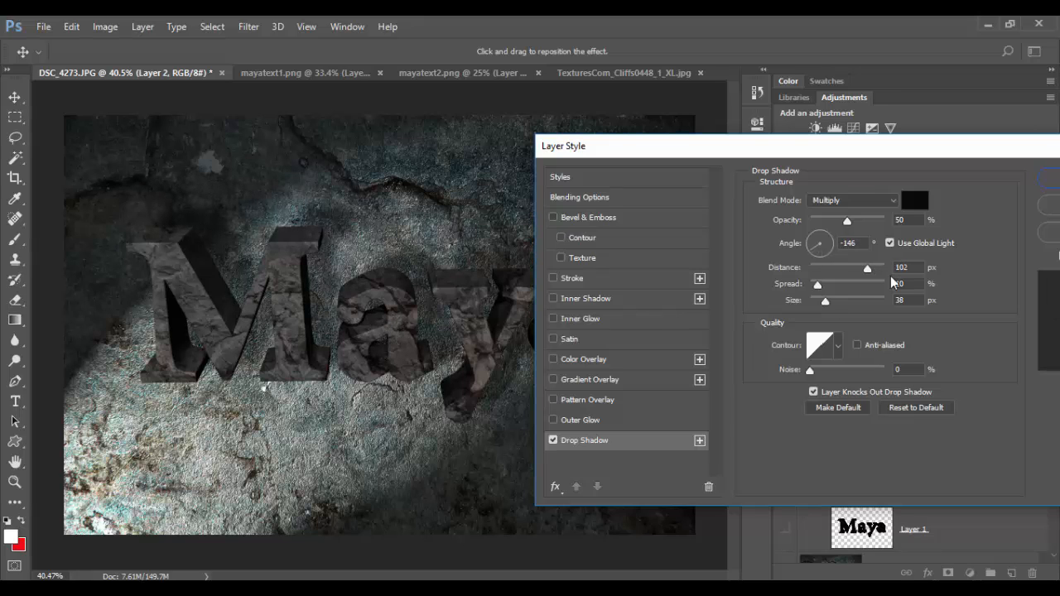
left_click_drag(816, 284, 809, 301)
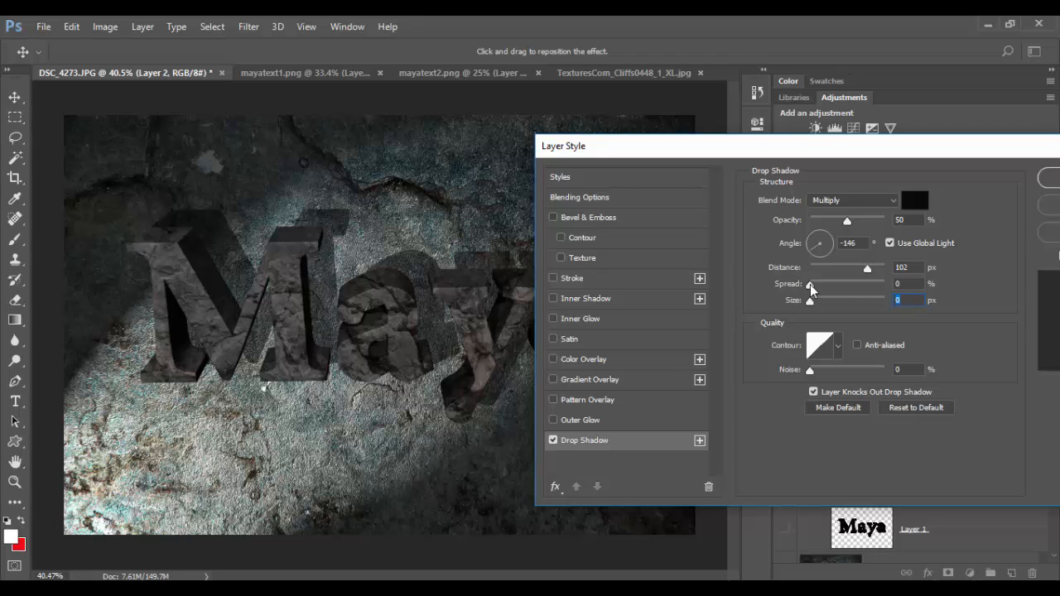
mouse_move(810, 284)
left_mouse_down()
mouse_move(829, 300)
mouse_move(813, 301)
mouse_move(826, 285)
mouse_move(879, 288)
mouse_move(816, 289)
mouse_move(816, 300)
left_mouse_up()
mouse_move(320, 225)
left_mouse_down()
mouse_move(369, 202)
mouse_move(346, 231)
mouse_move(330, 228)
mouse_move(332, 216)
left_mouse_up()
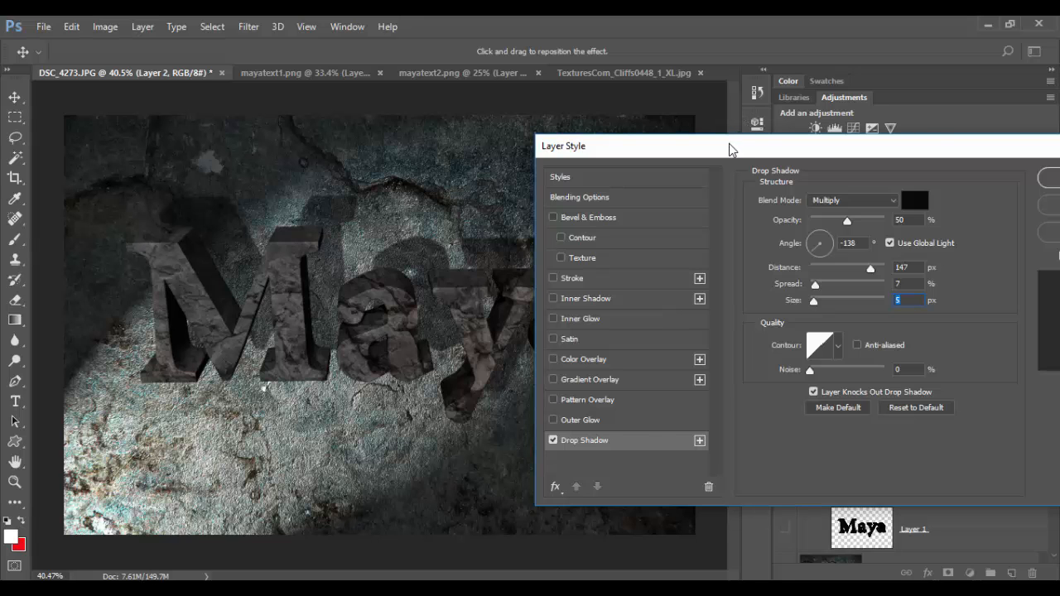
Step: Enable a Color Overlay on Layer 2 with the Linear Dodge (Add) blend mode
left_click_drag(730, 144, 693, 158)
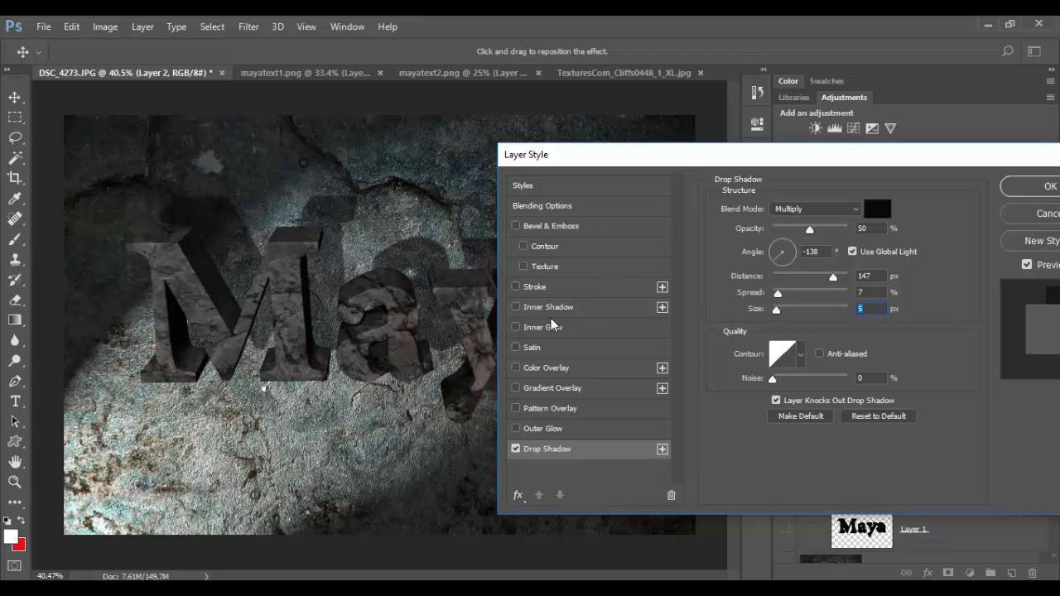
key("Return")
left_click(564, 367)
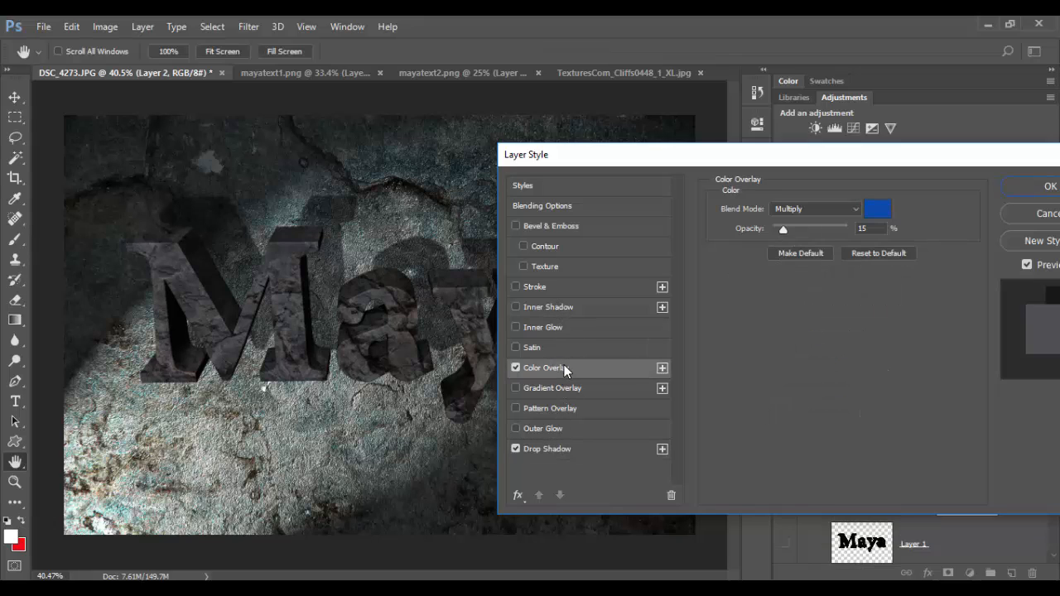
left_click(853, 209)
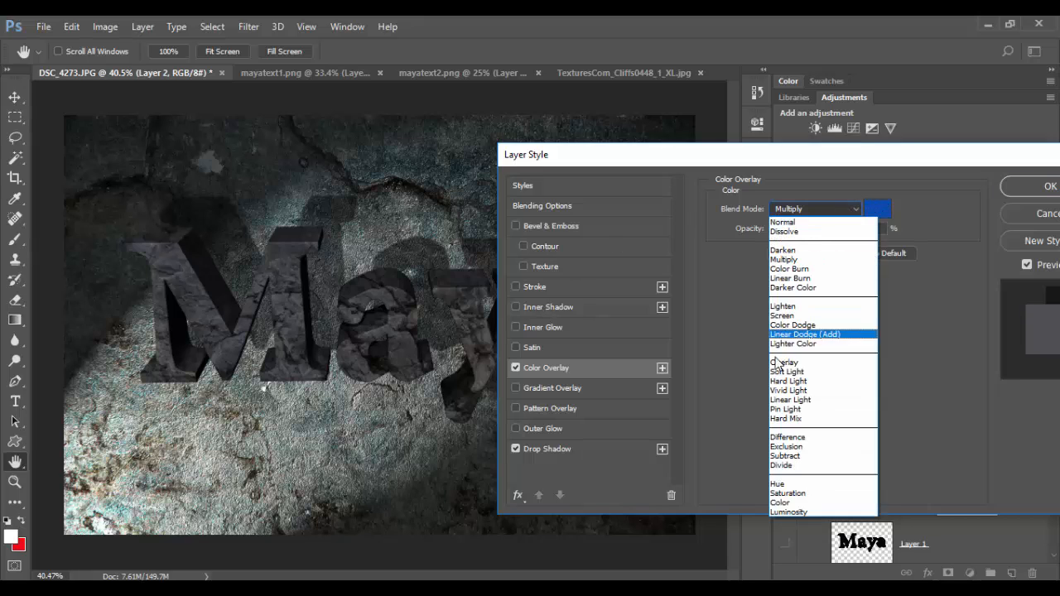
left_click(795, 334)
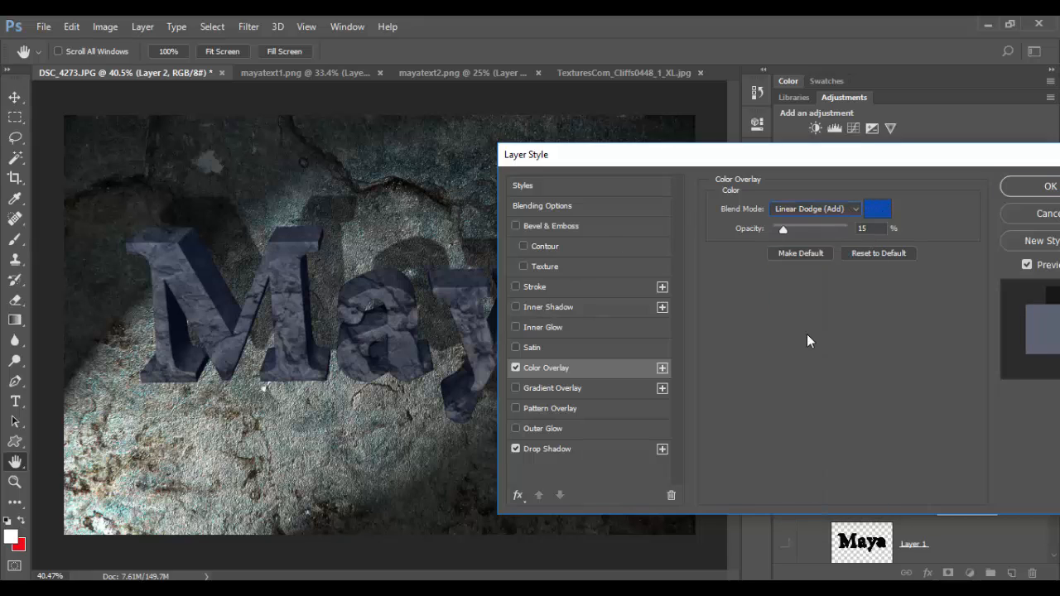
Step: Sample a tone from the M for the Color Overlay and lighten it to gray-brown 5a564a
left_click(886, 217)
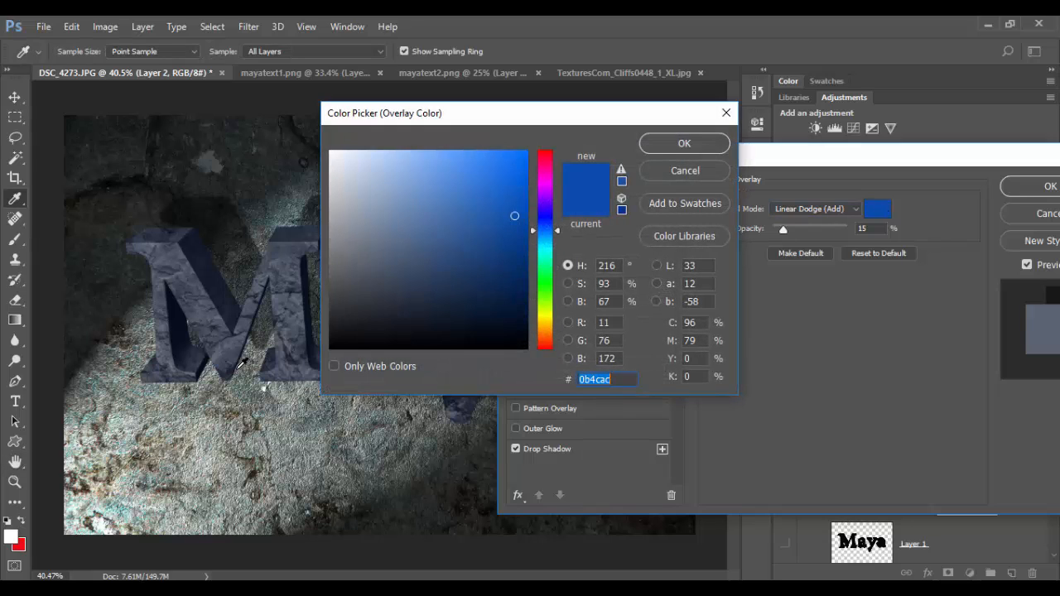
left_click(196, 367)
left_click(169, 366)
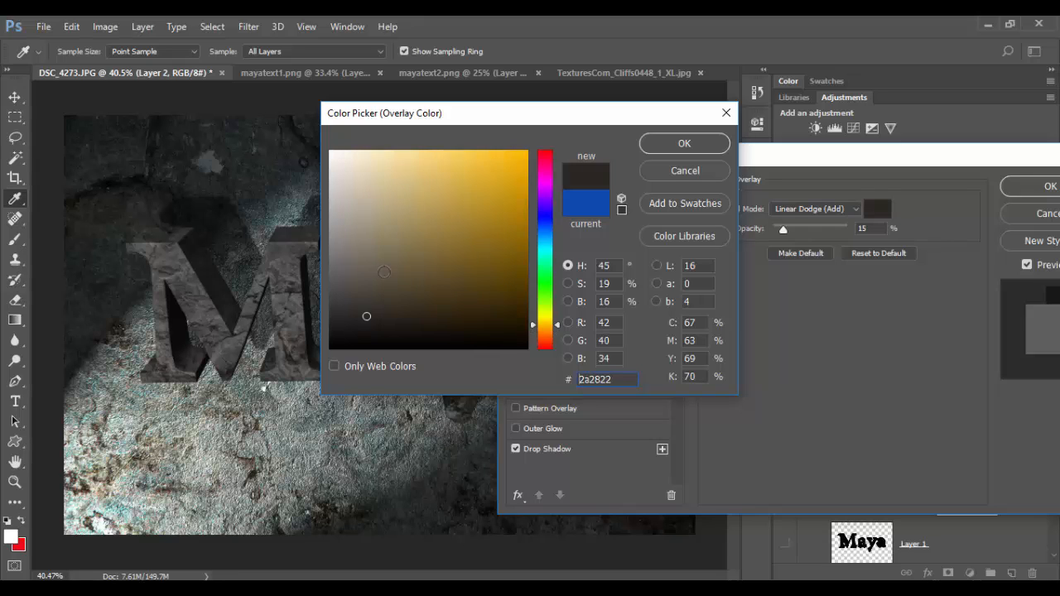
left_click_drag(368, 313, 365, 280)
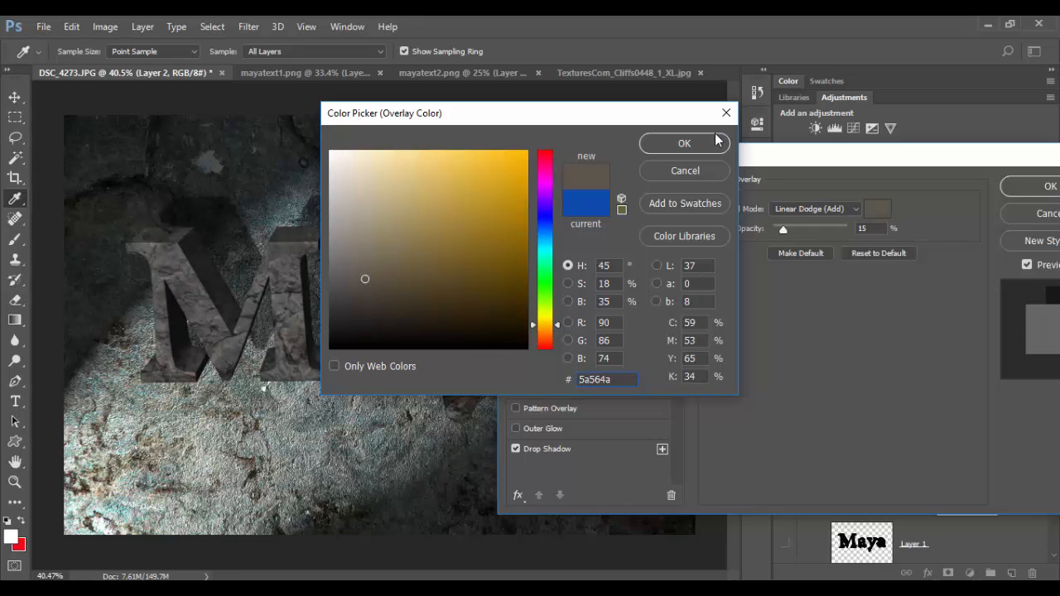
left_click(696, 144)
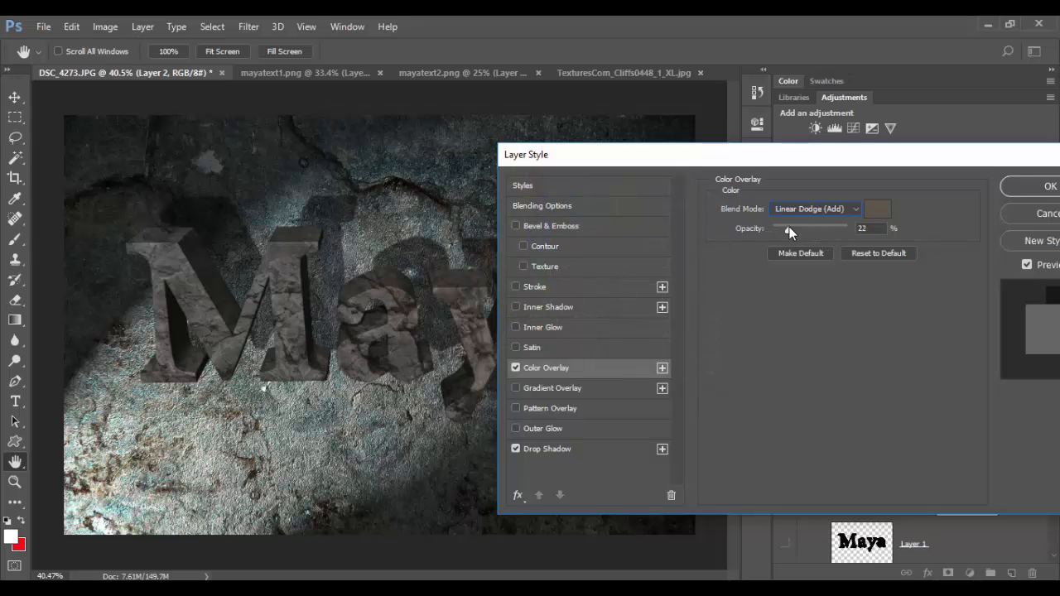
Step: Try Layer 2's Color Overlay at 81% opacity with the Multiply blend mode
left_click_drag(788, 229, 830, 226)
left_click(833, 209)
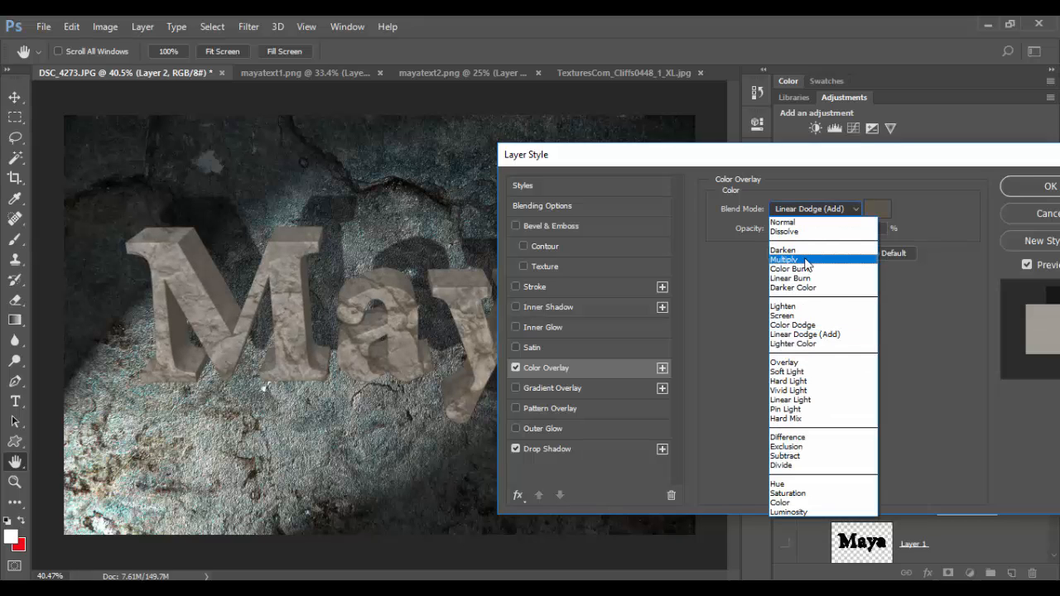
left_click(803, 260)
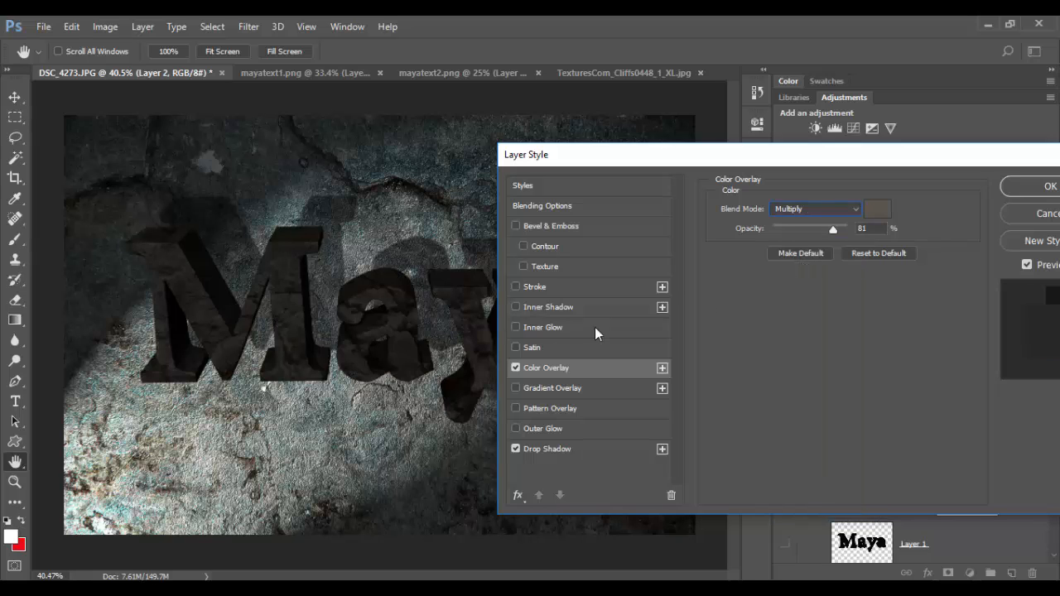
Step: Disable the Color Overlay on Layer 2 and apply the layer style with only the Drop Shadow enabled
left_click(515, 368)
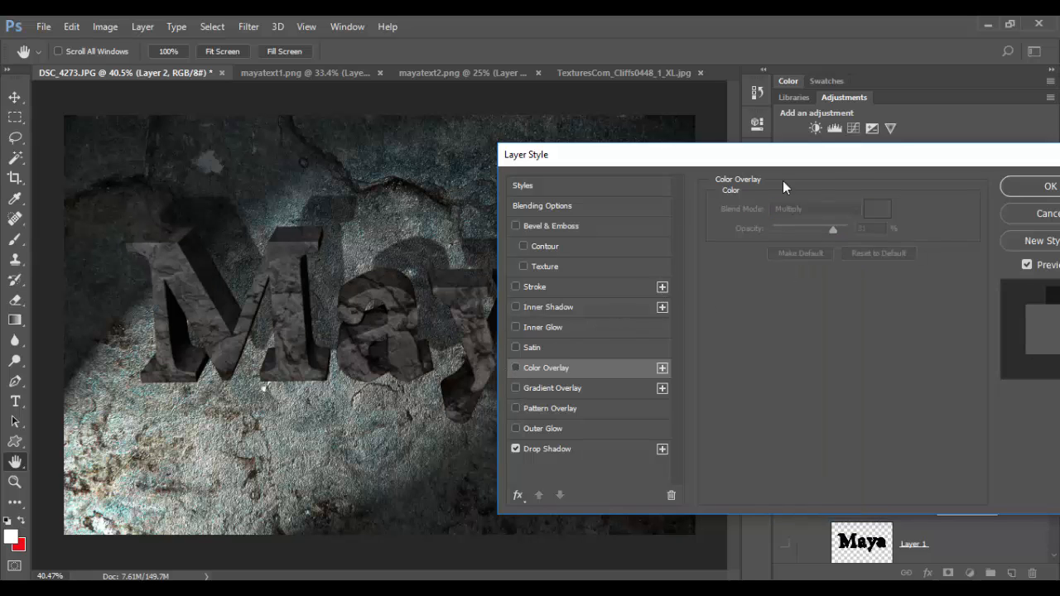
left_click_drag(837, 158, 661, 157)
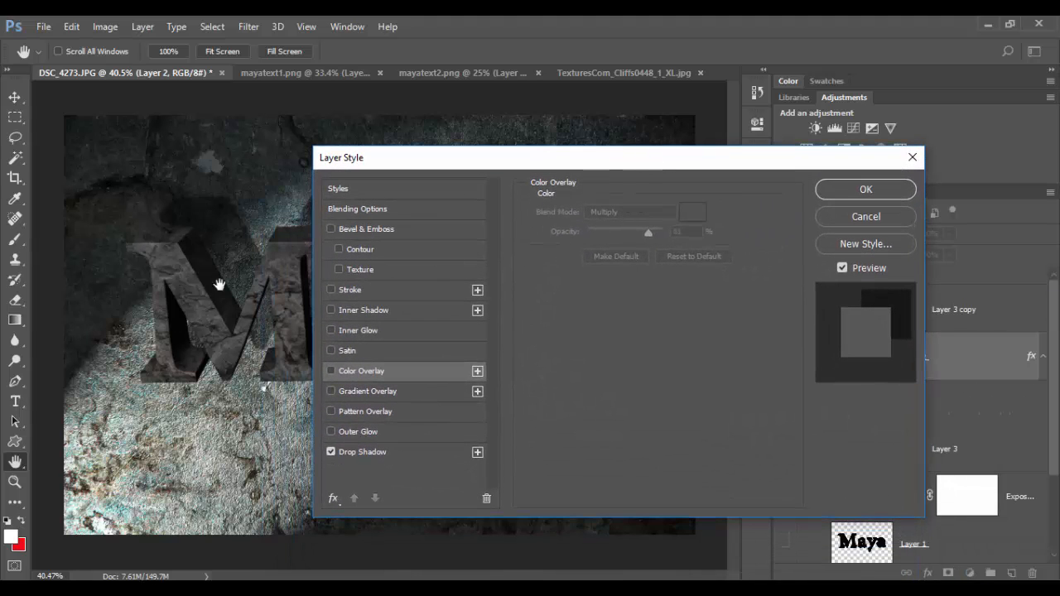
left_click_drag(555, 162, 556, 247)
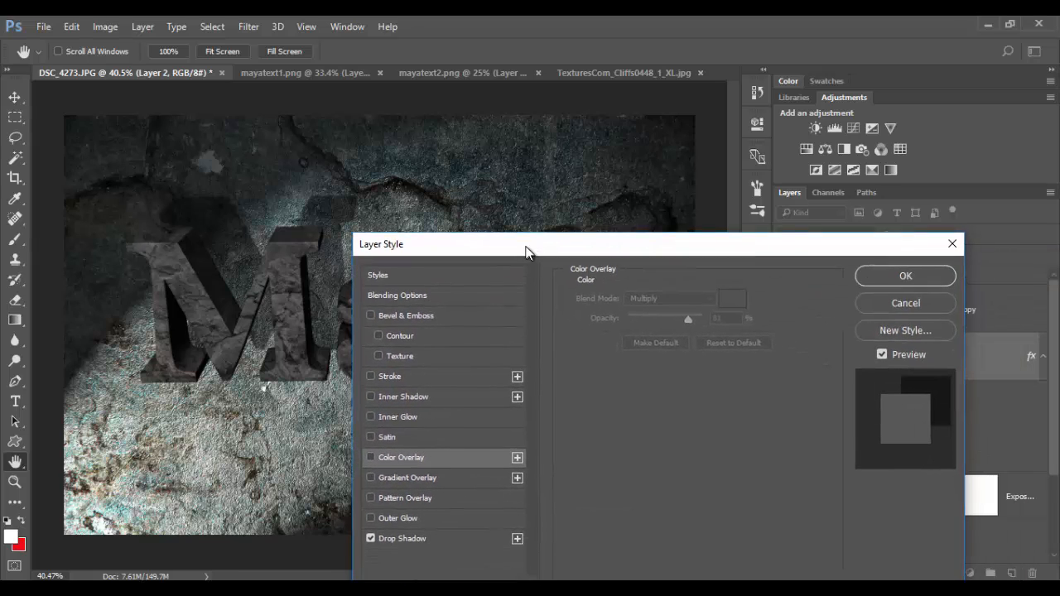
left_click(935, 277)
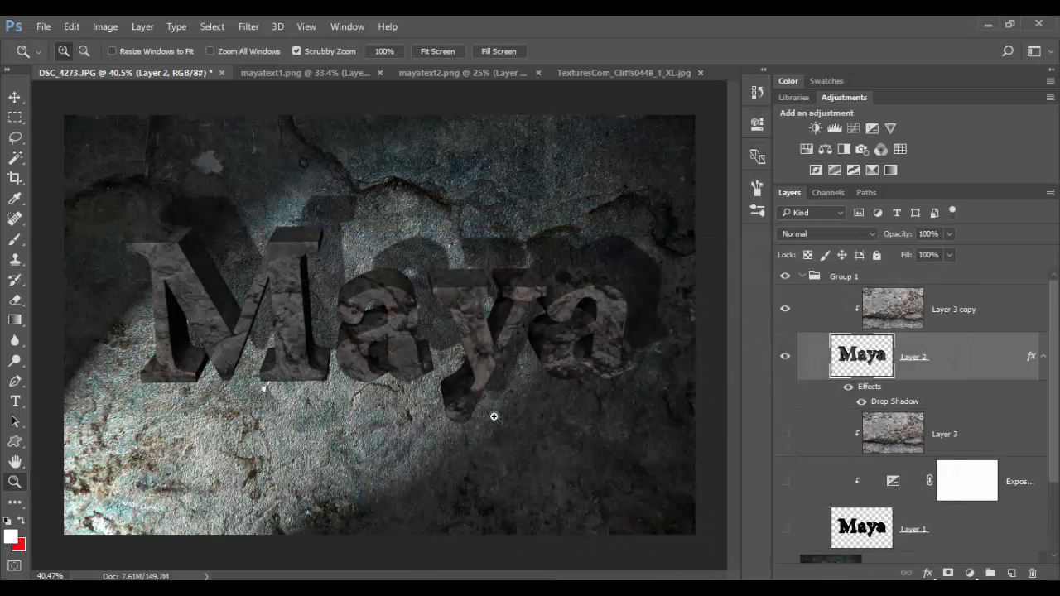
mouse_move(493, 417)
left_mouse_down()
mouse_move(452, 417)
mouse_move(477, 422)
left_mouse_up()
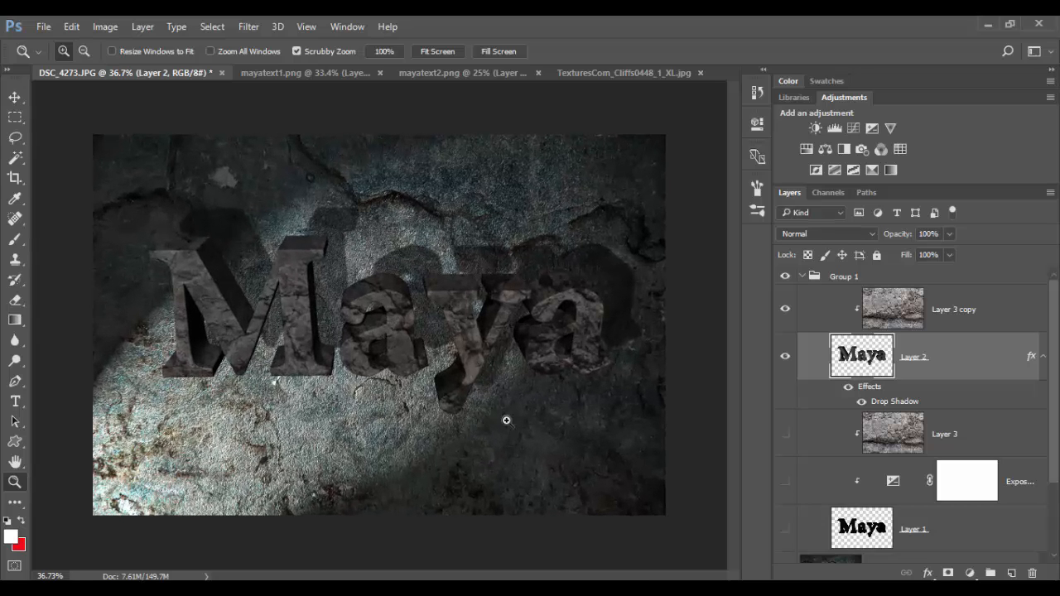